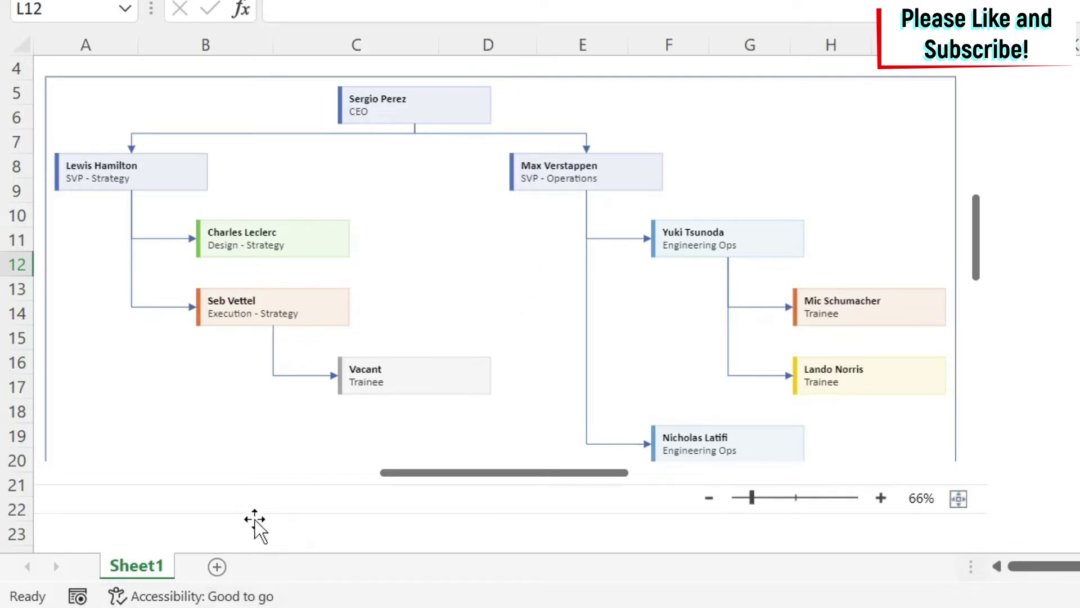
# Hide the gridlines on Sheet5 from the View tab
pyautogui.click(217, 568)
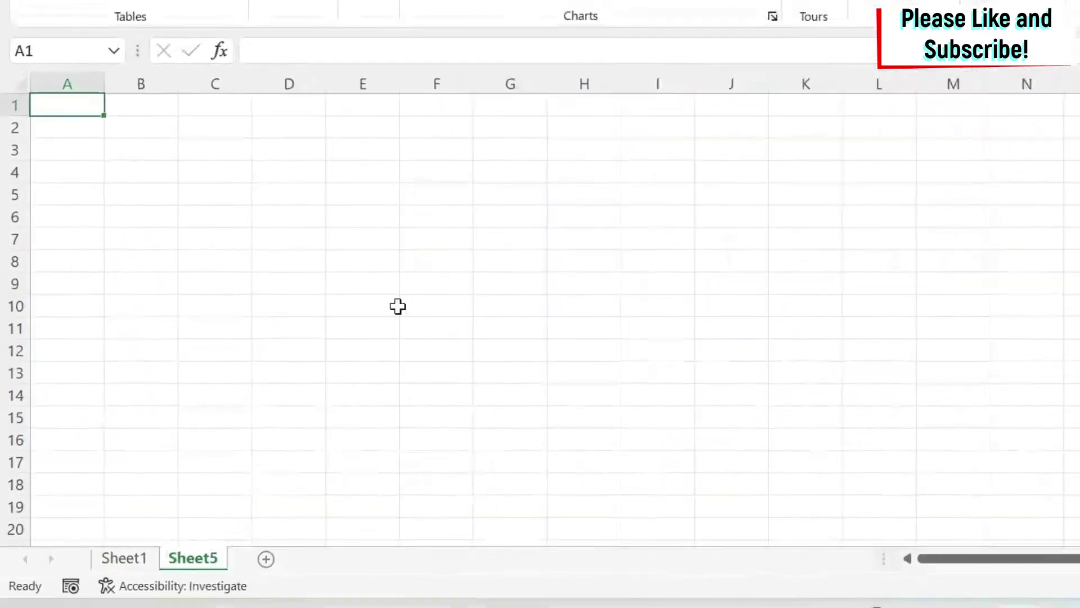
pyautogui.click(316, 225)
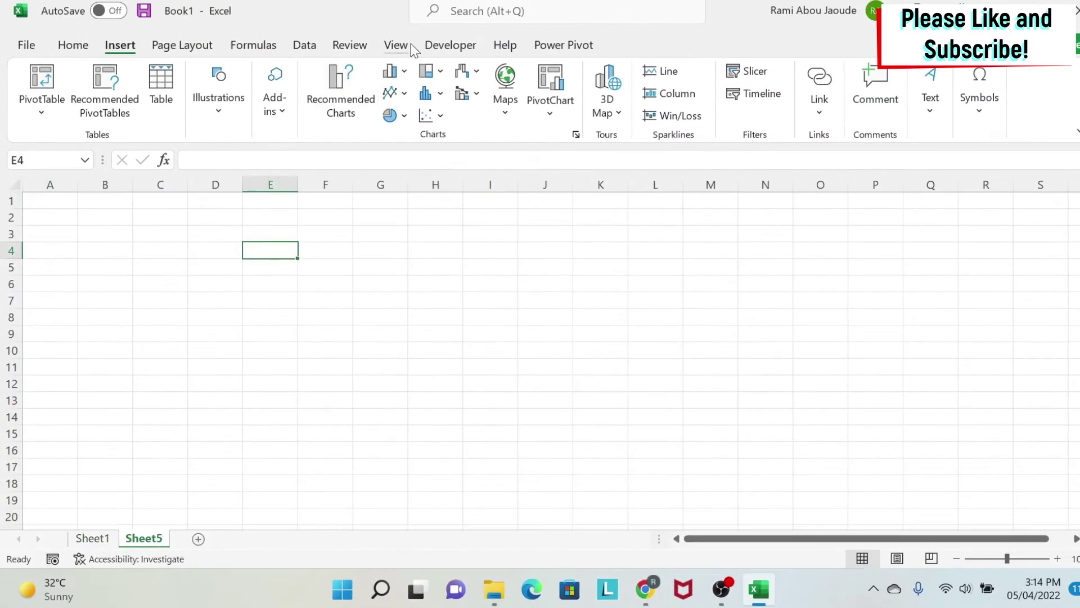
pyautogui.click(407, 46)
pyautogui.click(452, 105)
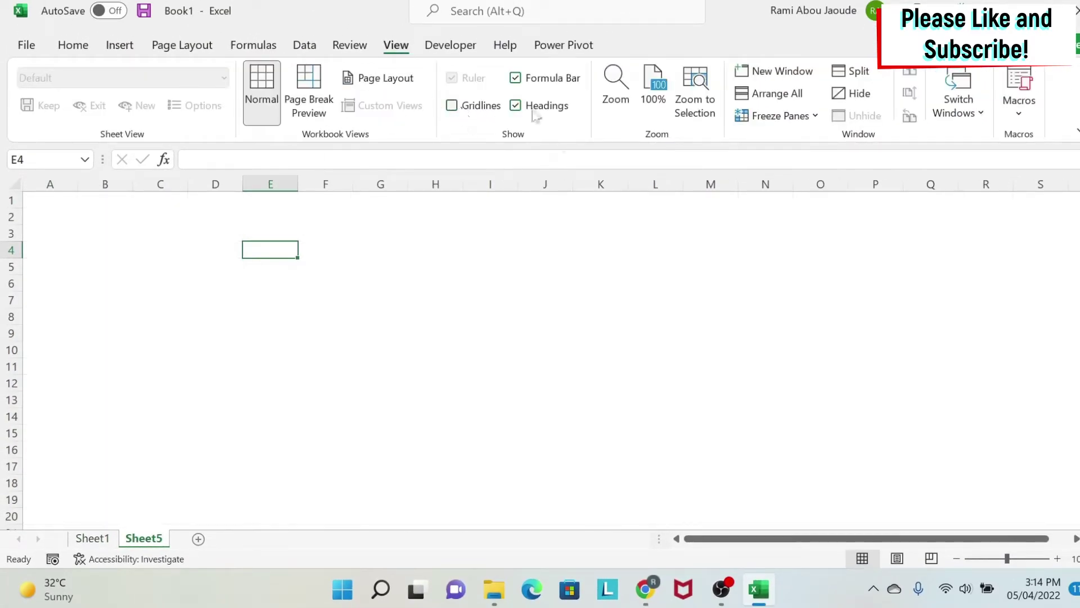
pyautogui.click(46, 200)
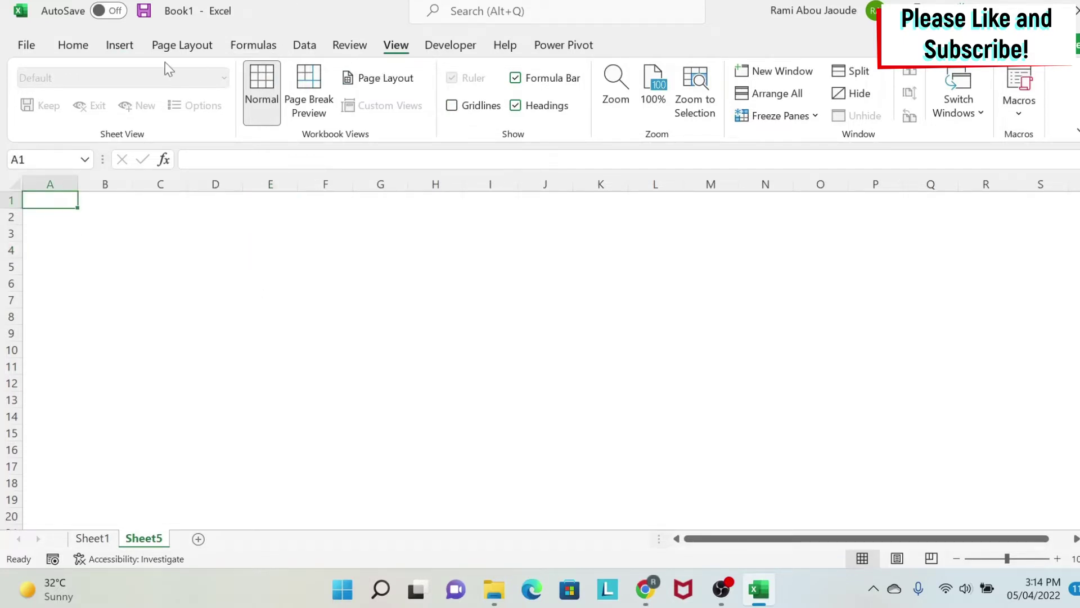
# Search the Office Add-ins store for 'visio' to find the Microsoft Visio Data Visualizer
pyautogui.click(119, 46)
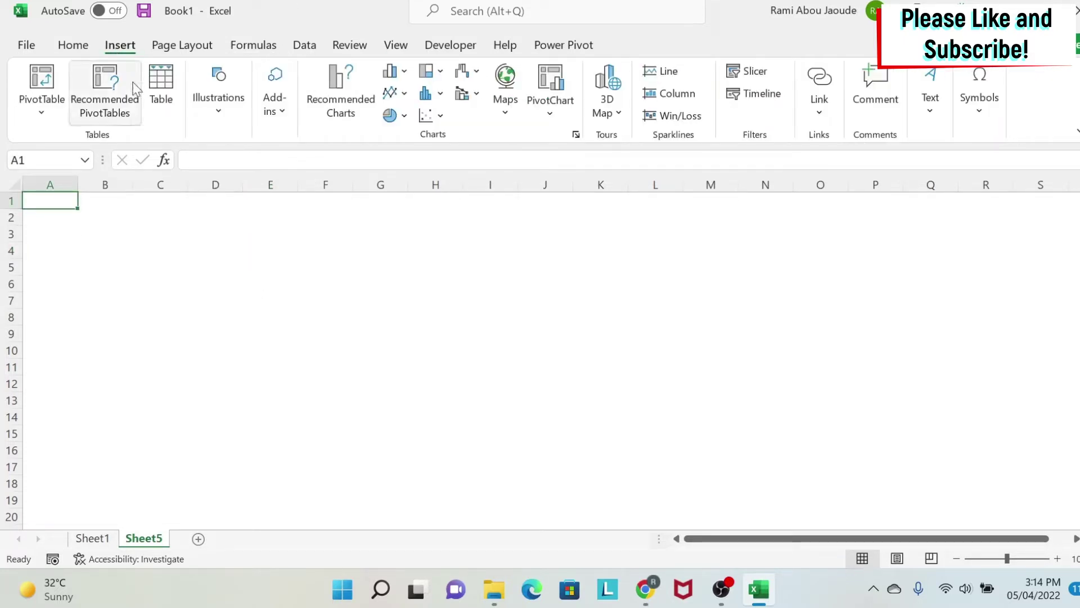
pyautogui.click(273, 93)
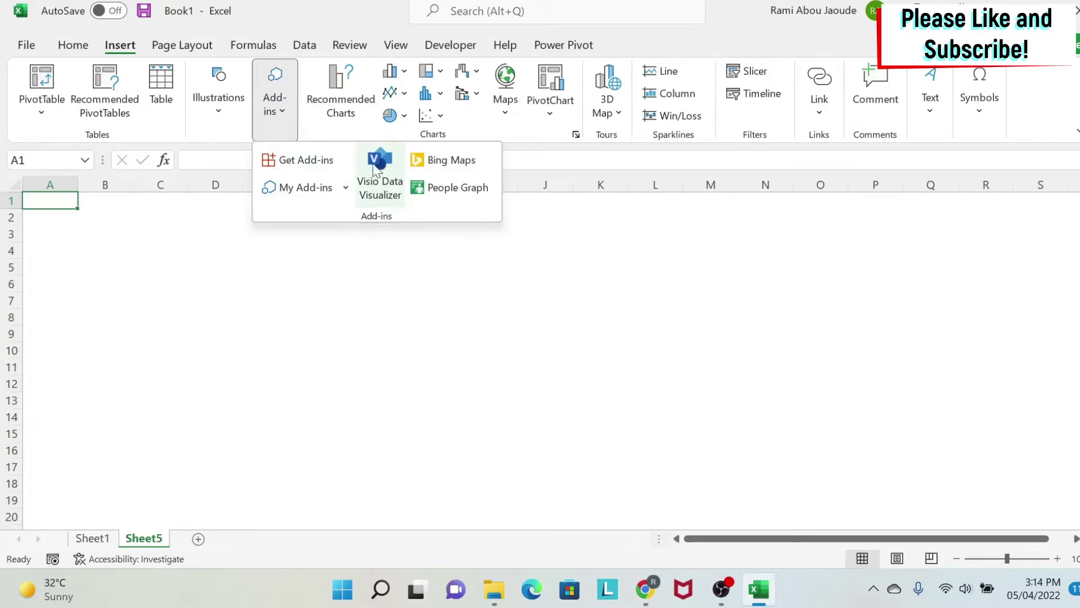
pyautogui.click(303, 163)
pyautogui.click(349, 161)
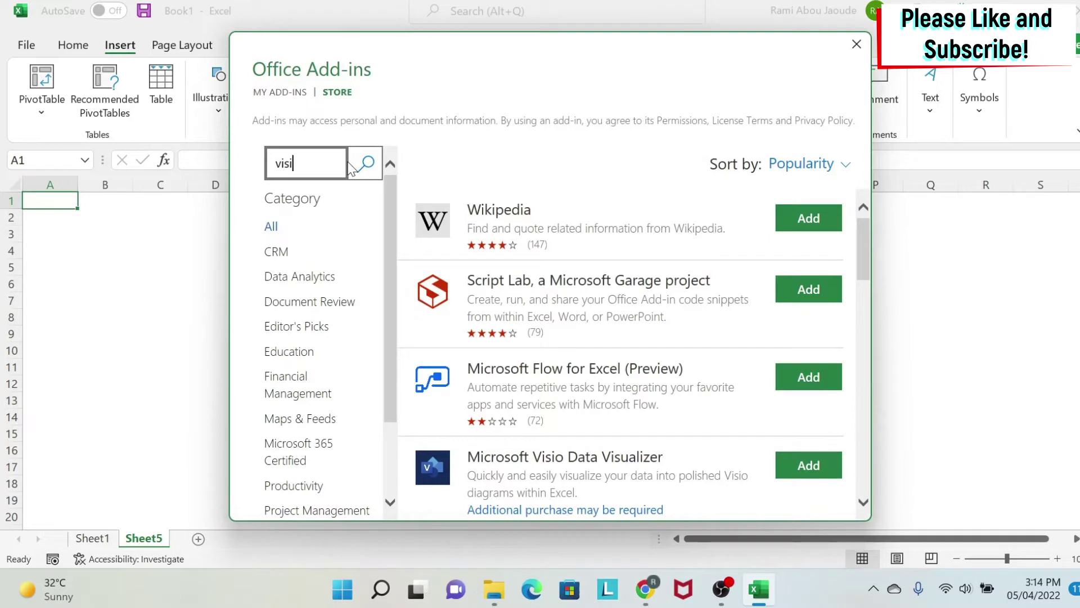
pyautogui.click(366, 163)
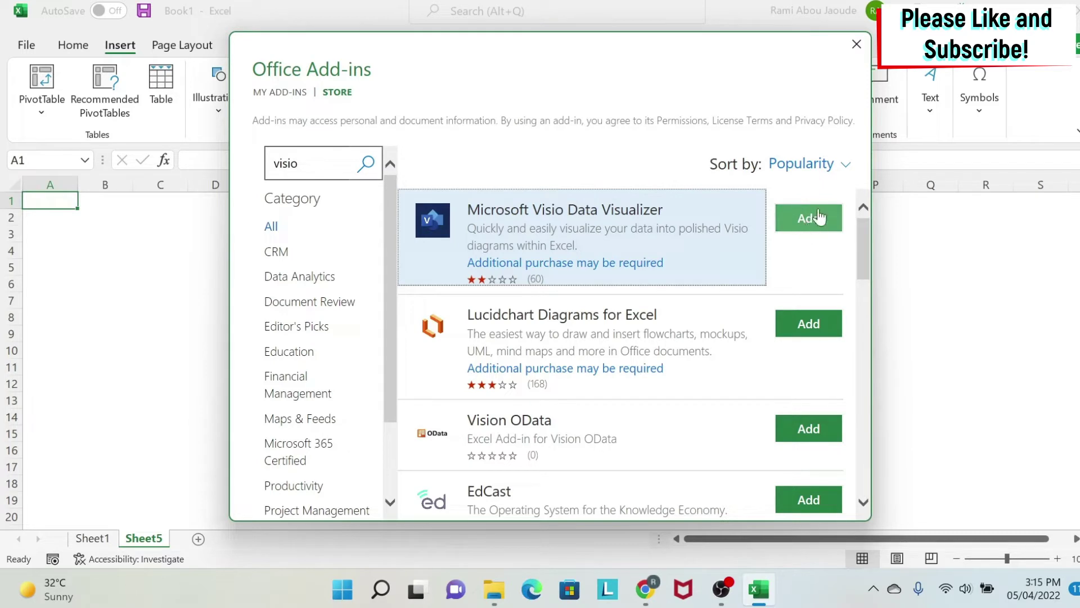
pyautogui.click(856, 44)
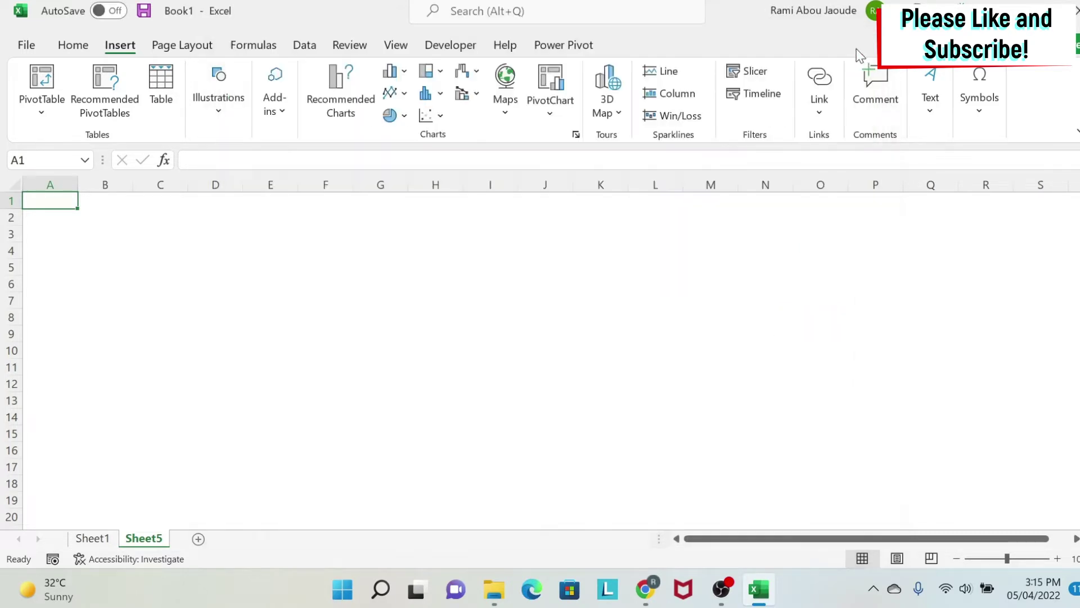
pyautogui.click(275, 100)
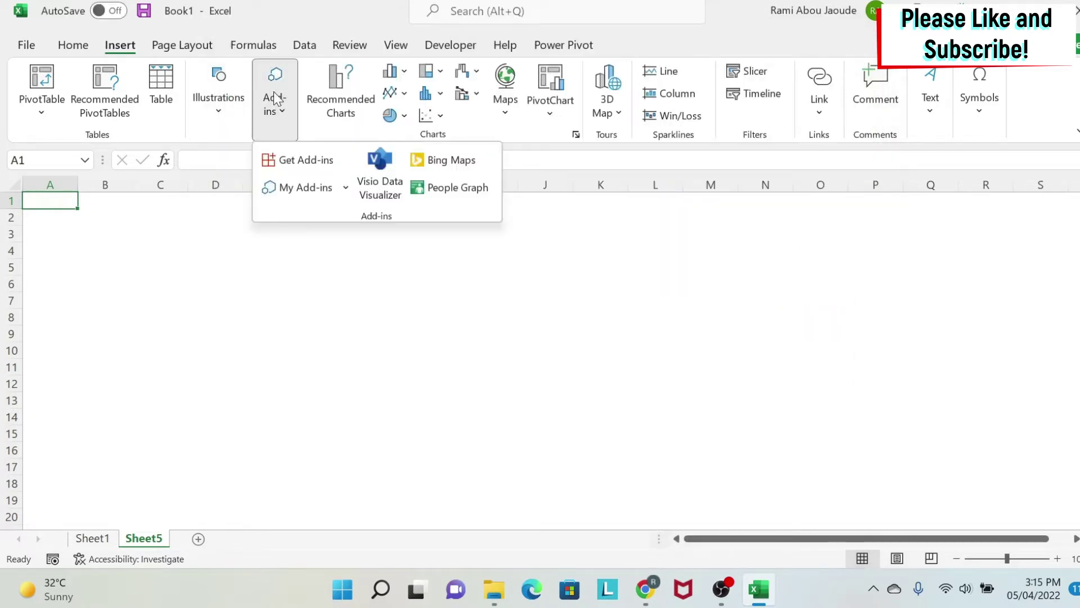
# Insert the Microsoft Visio Data Visualizer from My Add-ins onto Sheet5
pyautogui.click(299, 187)
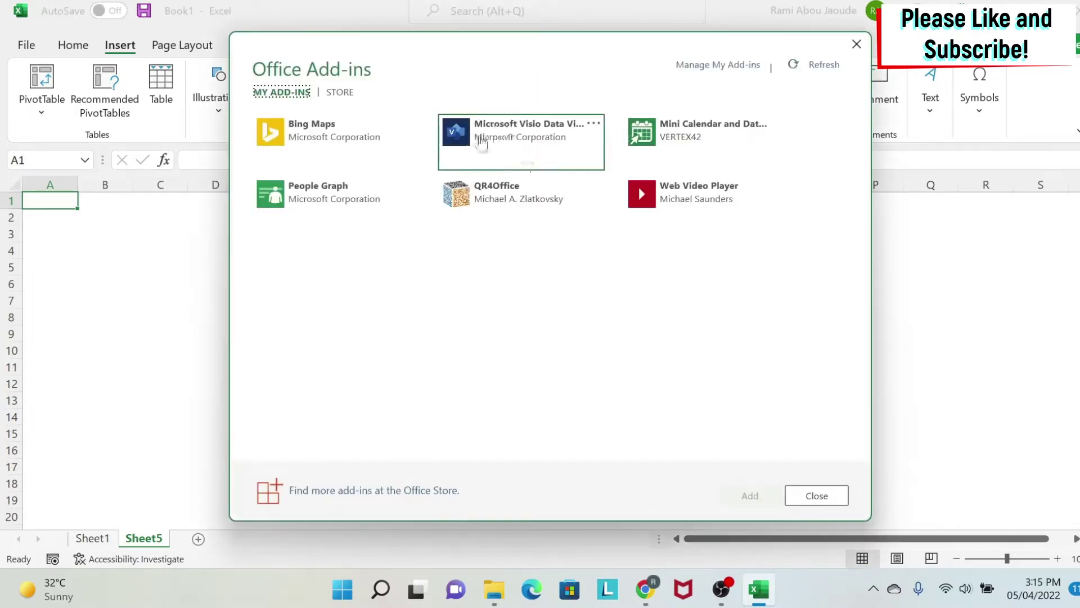
pyautogui.doubleClick(482, 141)
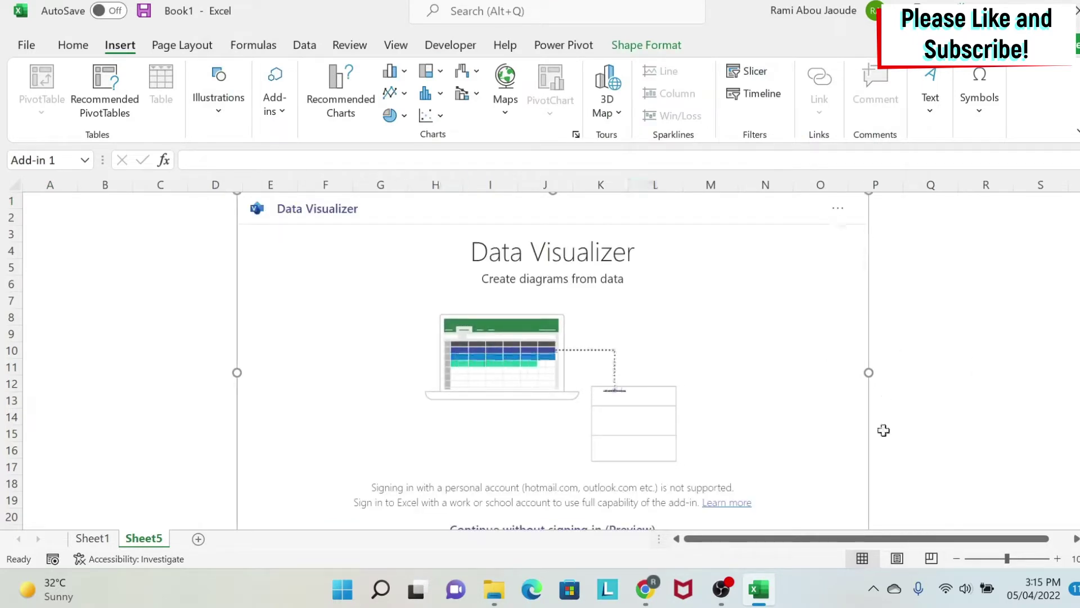
pyautogui.scroll(-1, 883, 431)
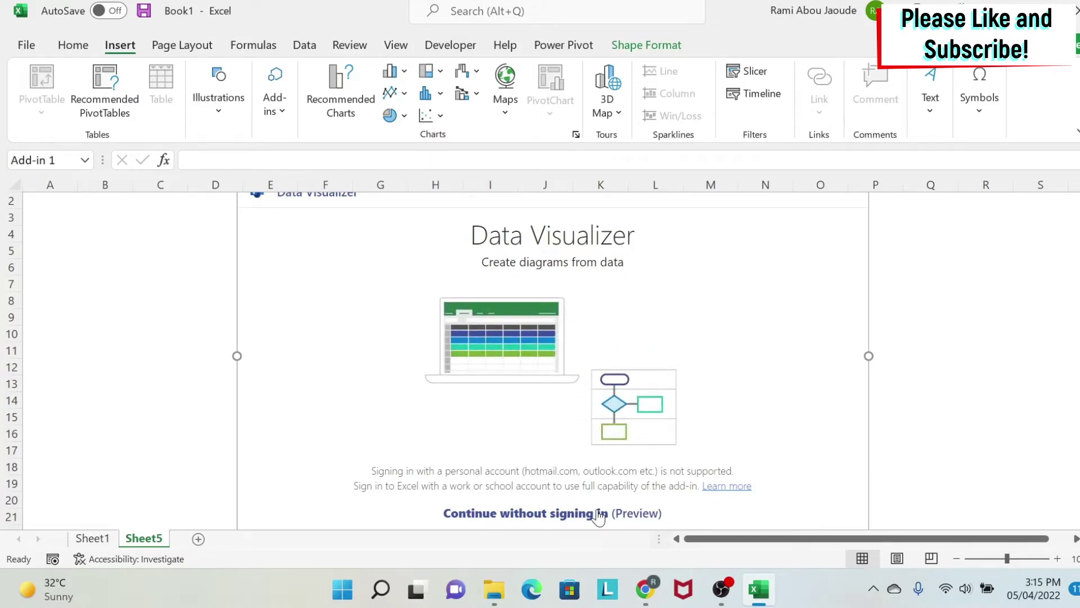
# Continue without signing in and create a Hybrid Organization Chart with its sample employee table
pyautogui.click(571, 514)
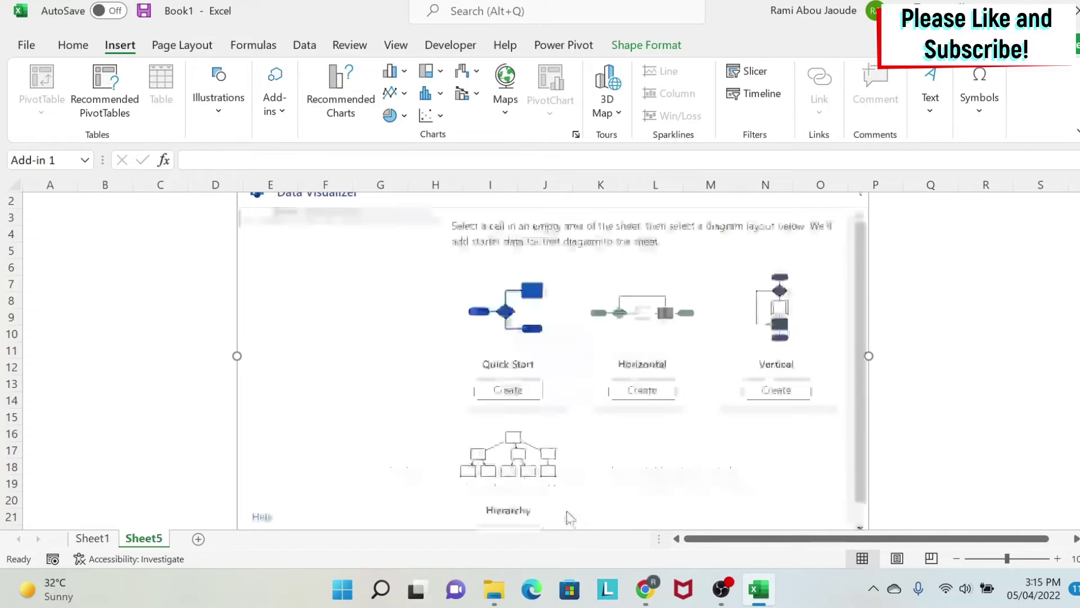
pyautogui.click(341, 303)
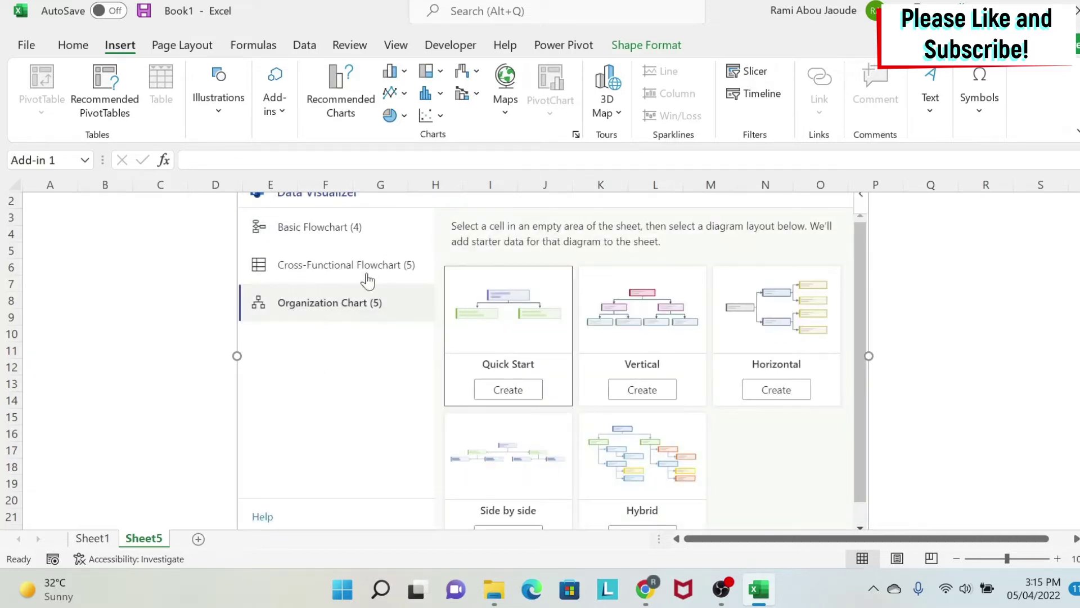
pyautogui.click(415, 313)
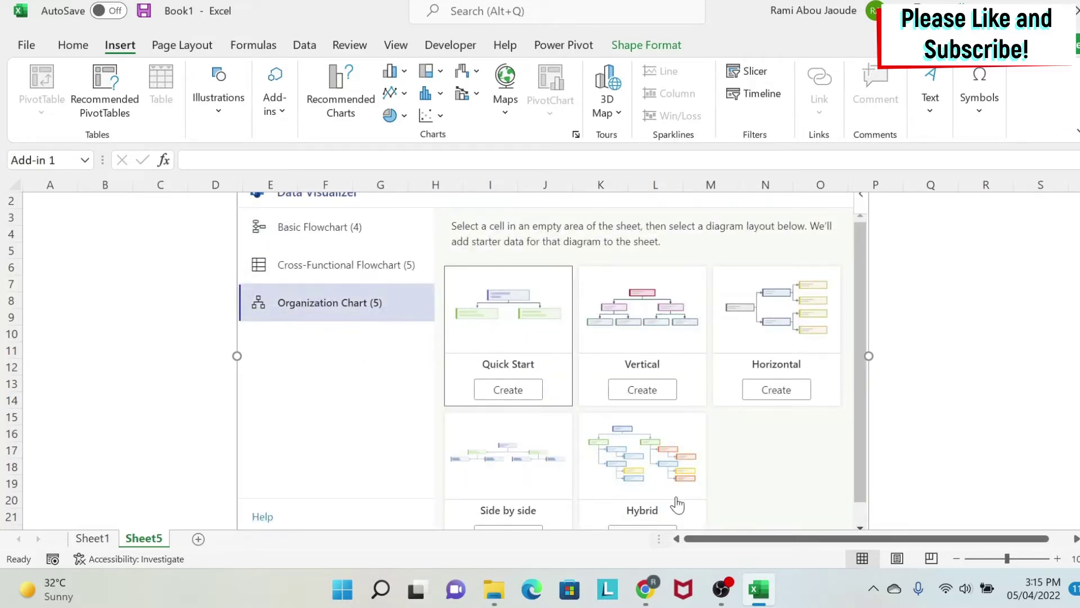
pyautogui.scroll(-1, 864, 434)
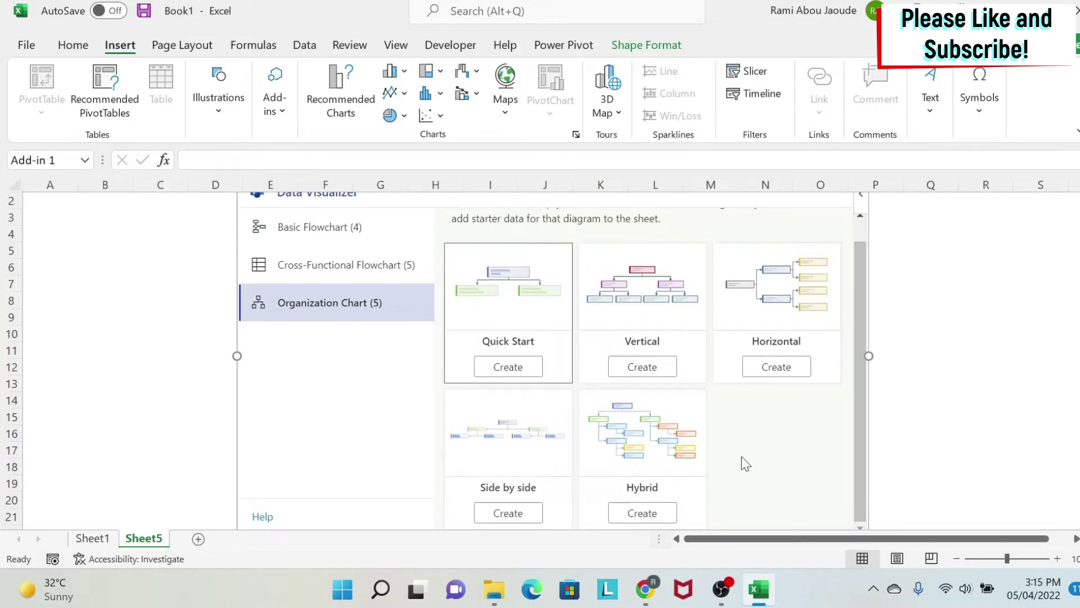
pyautogui.click(649, 515)
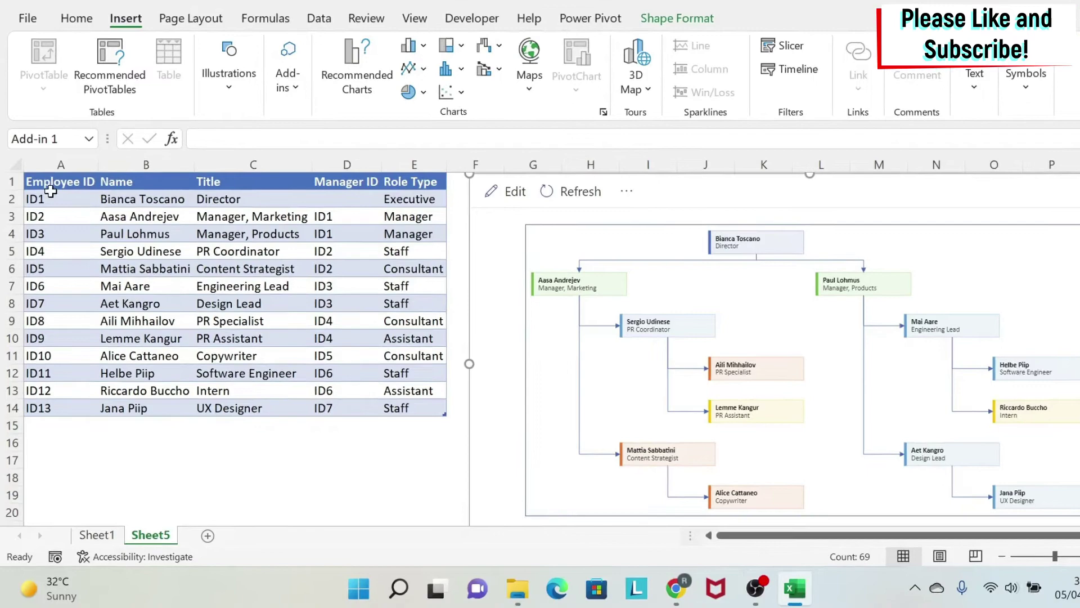
pyautogui.moveTo(40, 218); pyautogui.dragTo(63, 388)
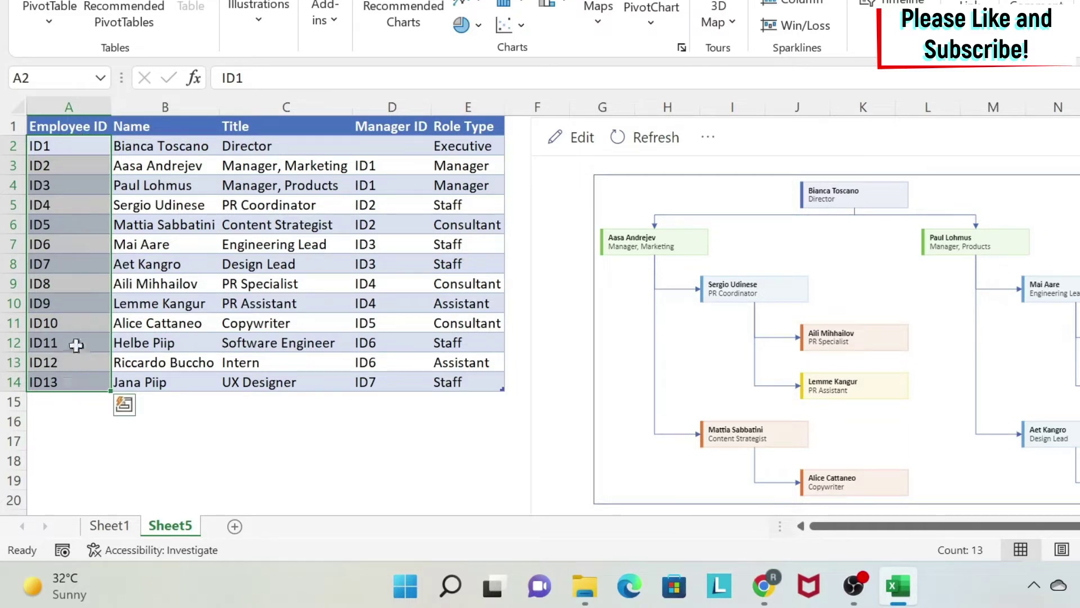
pyautogui.moveTo(174, 145); pyautogui.dragTo(164, 381)
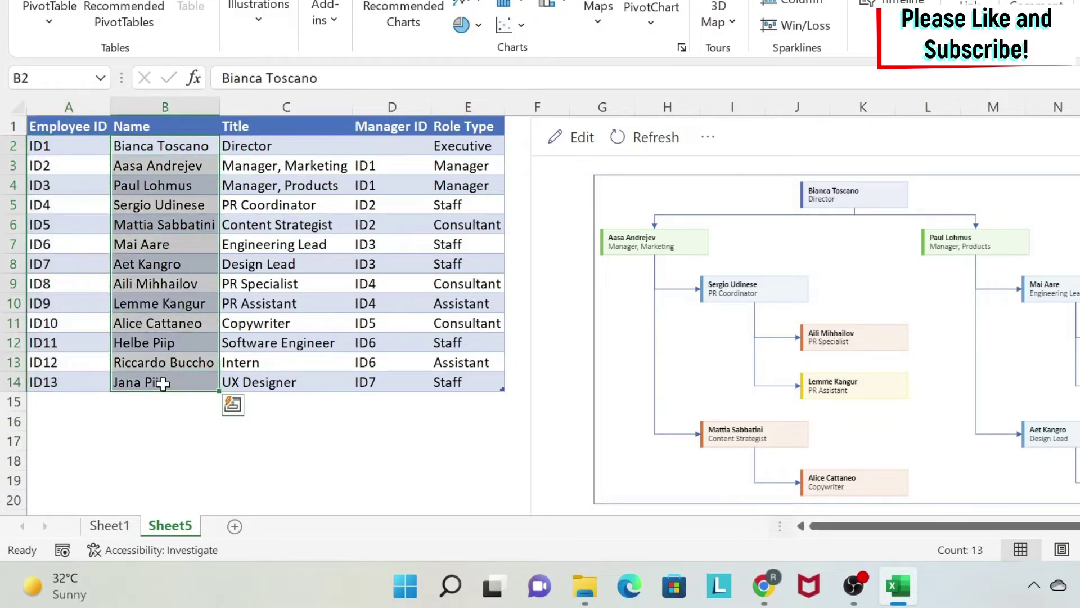
pyautogui.moveTo(266, 145); pyautogui.dragTo(309, 371)
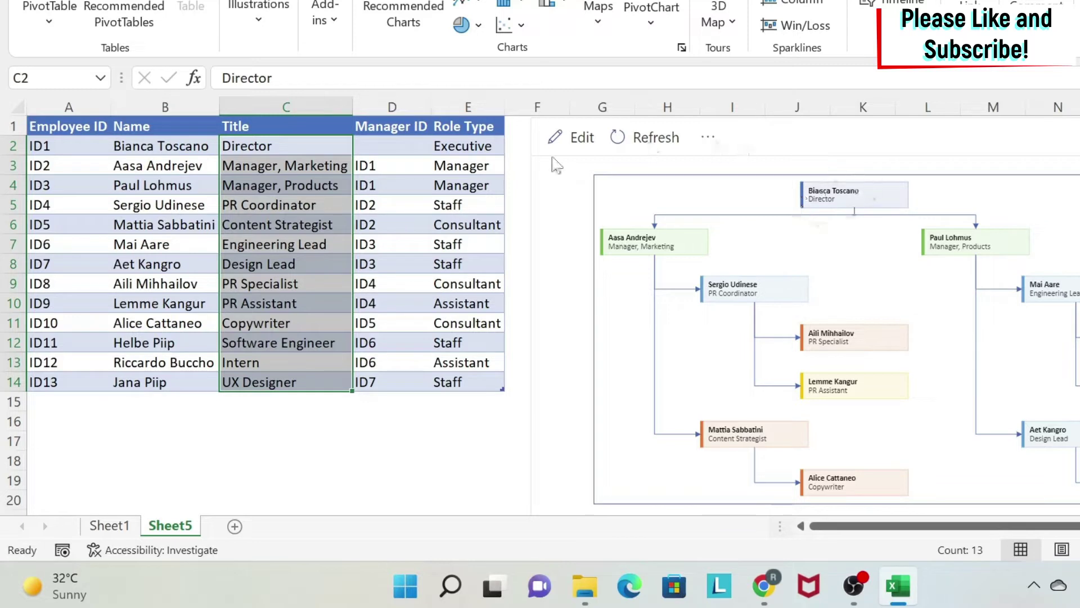
pyautogui.moveTo(170, 160); pyautogui.dragTo(163, 186)
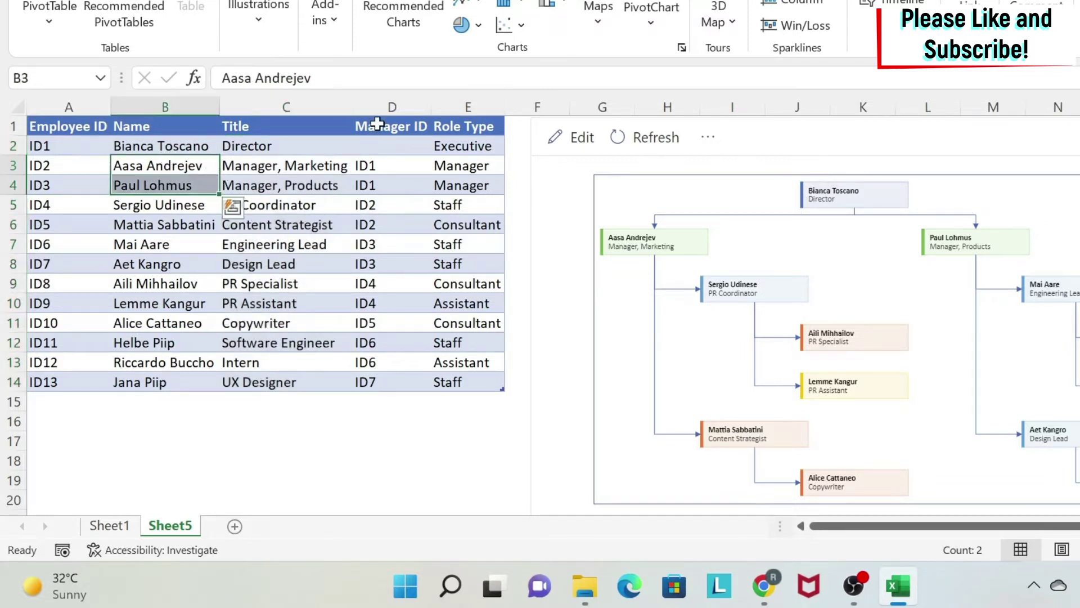
pyautogui.moveTo(373, 164); pyautogui.dragTo(376, 192)
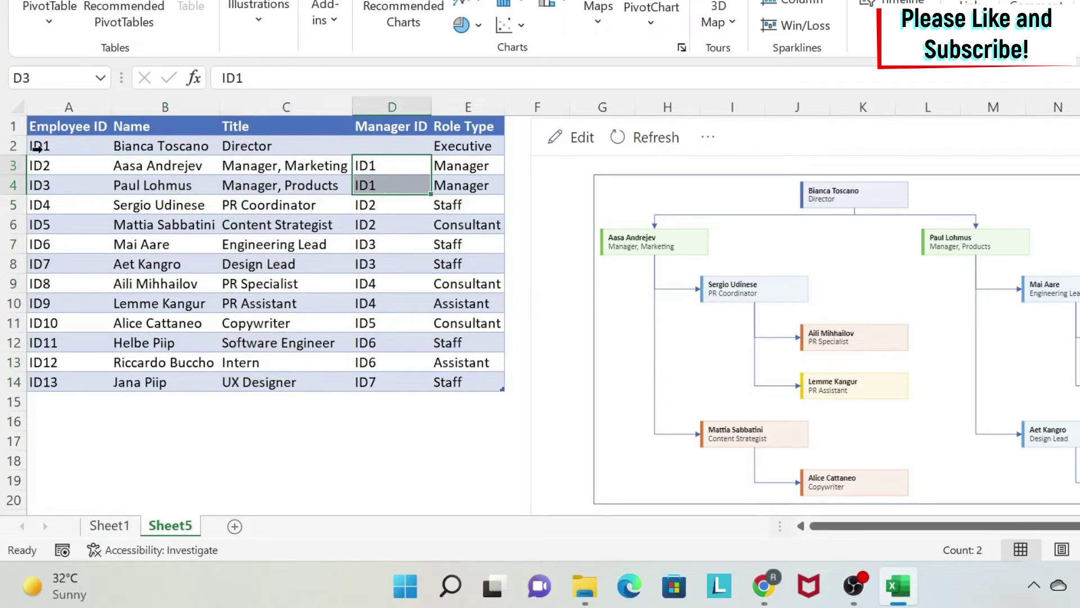
pyautogui.click(38, 147)
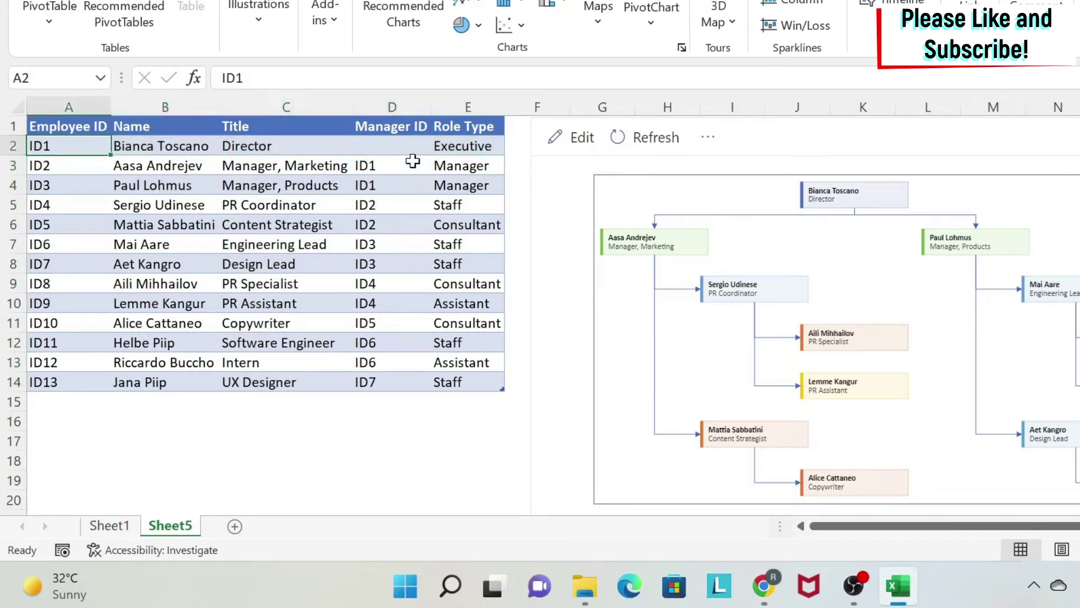
pyautogui.moveTo(396, 164); pyautogui.dragTo(394, 185)
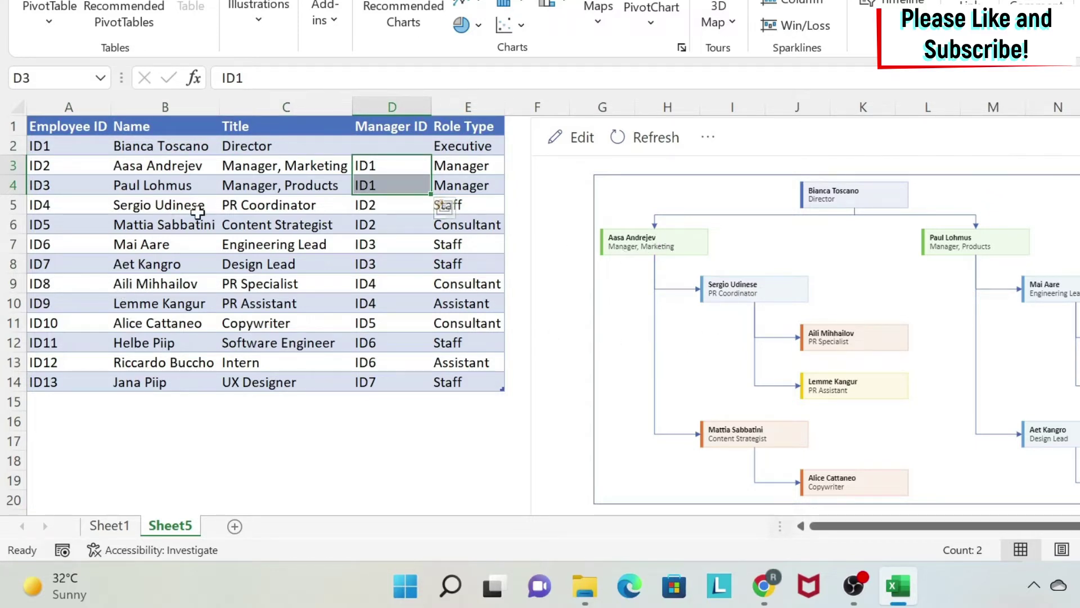
pyautogui.click(63, 207)
pyautogui.click(371, 207)
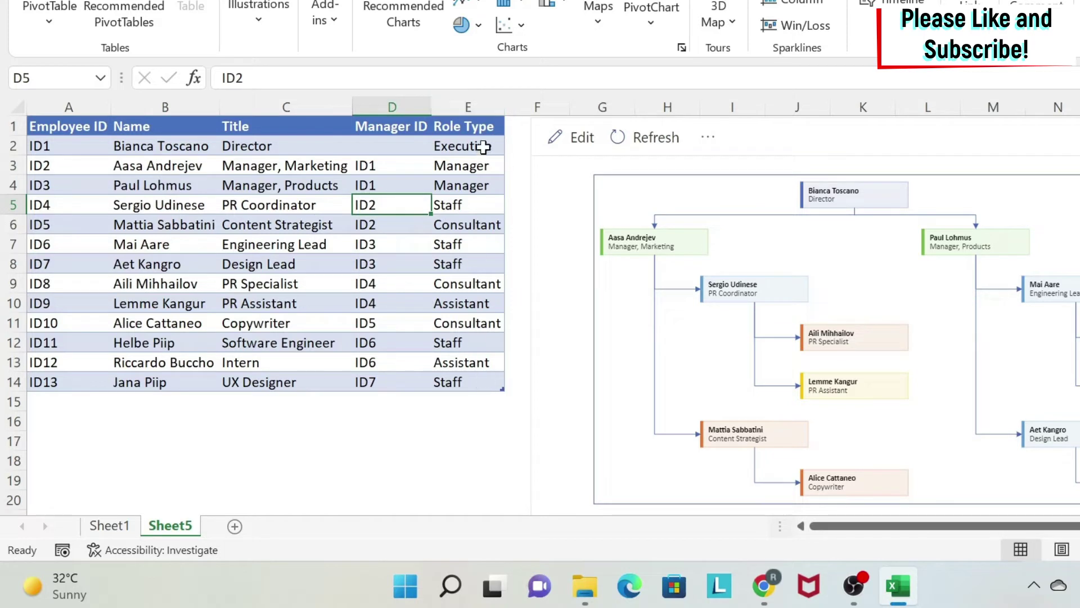
pyautogui.click(483, 148)
# Change the marketing manager's role type in E3 to Consultant and refresh the org chart
pyautogui.click(513, 147)
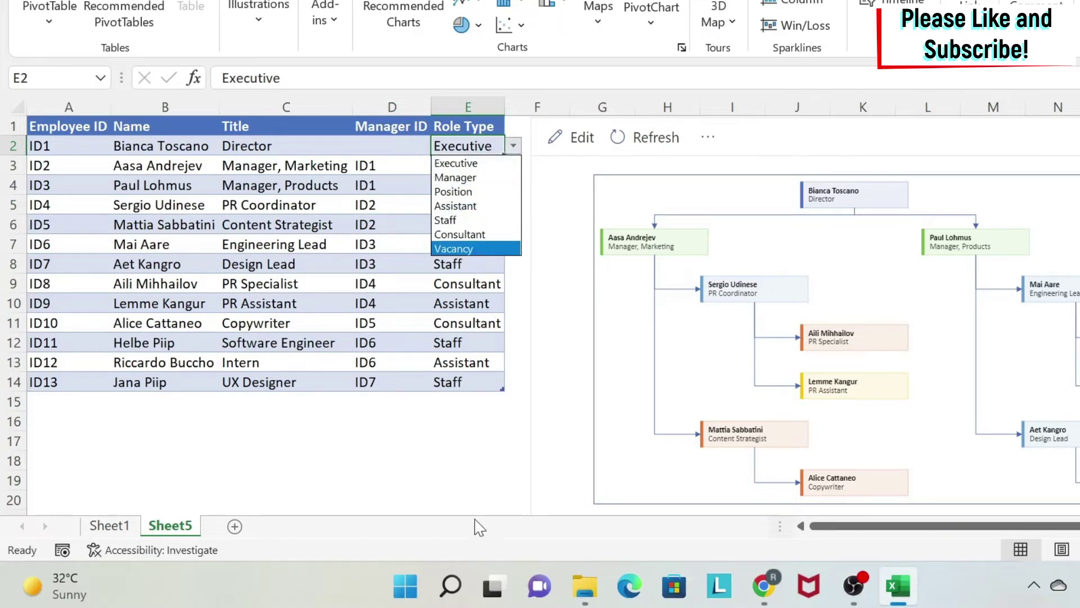
pyautogui.press('Escape')
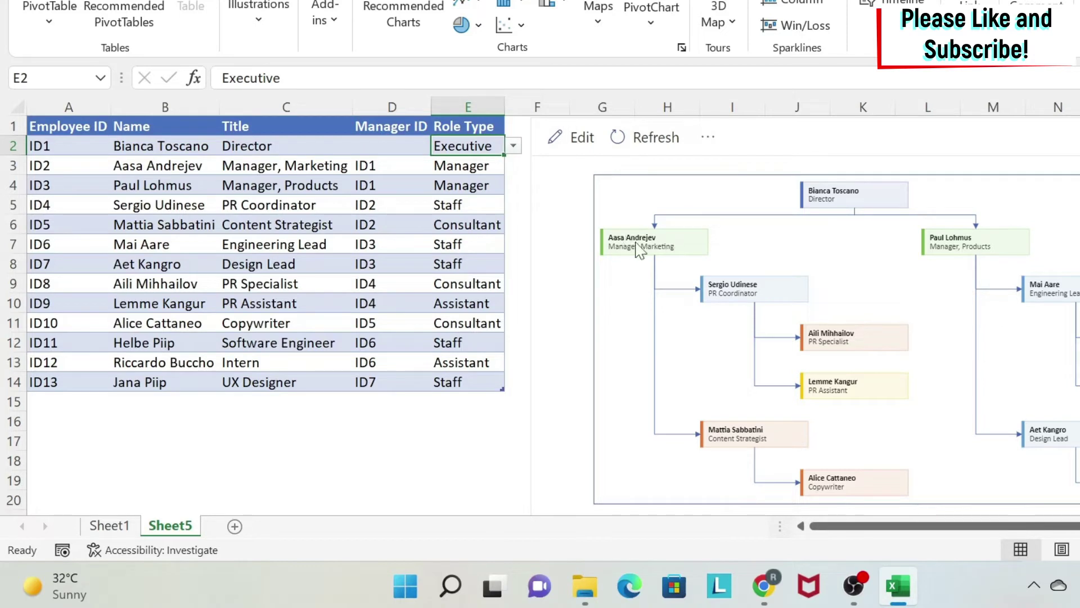
pyautogui.click(478, 165)
pyautogui.click(513, 165)
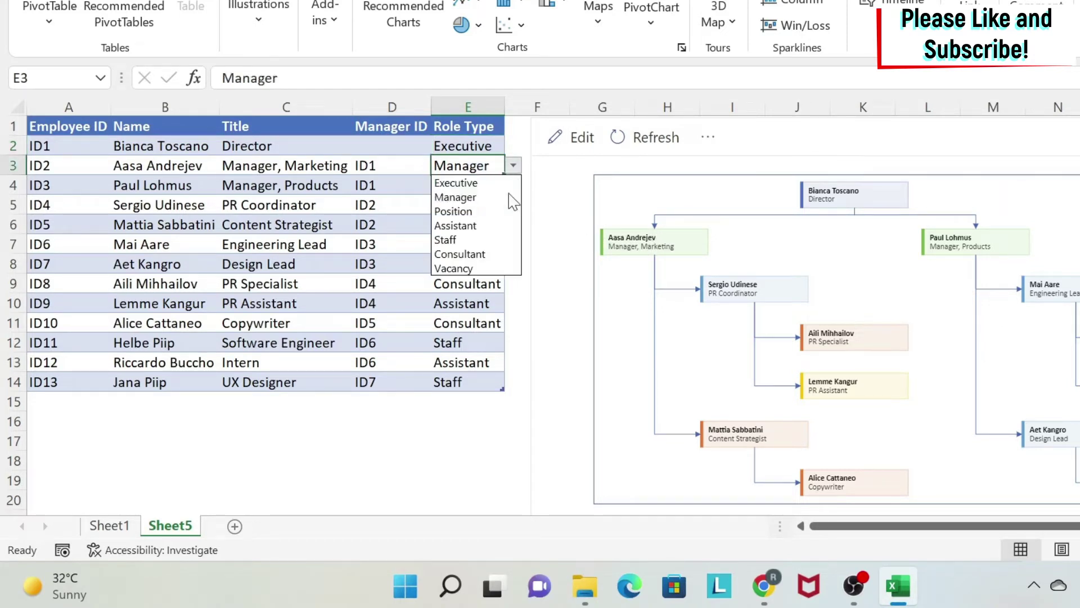
pyautogui.click(473, 253)
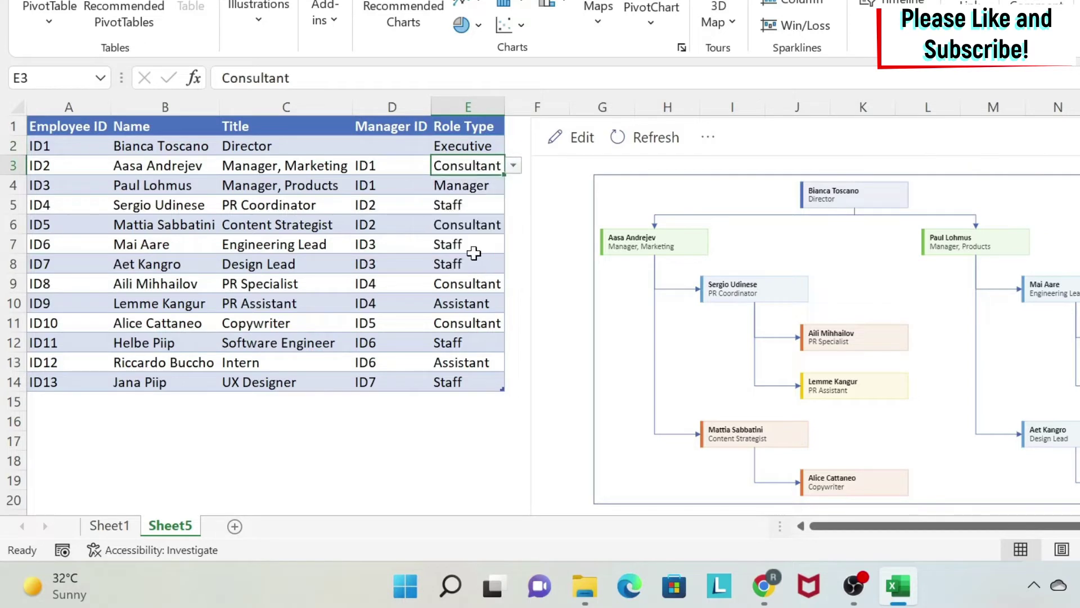
pyautogui.click(638, 145)
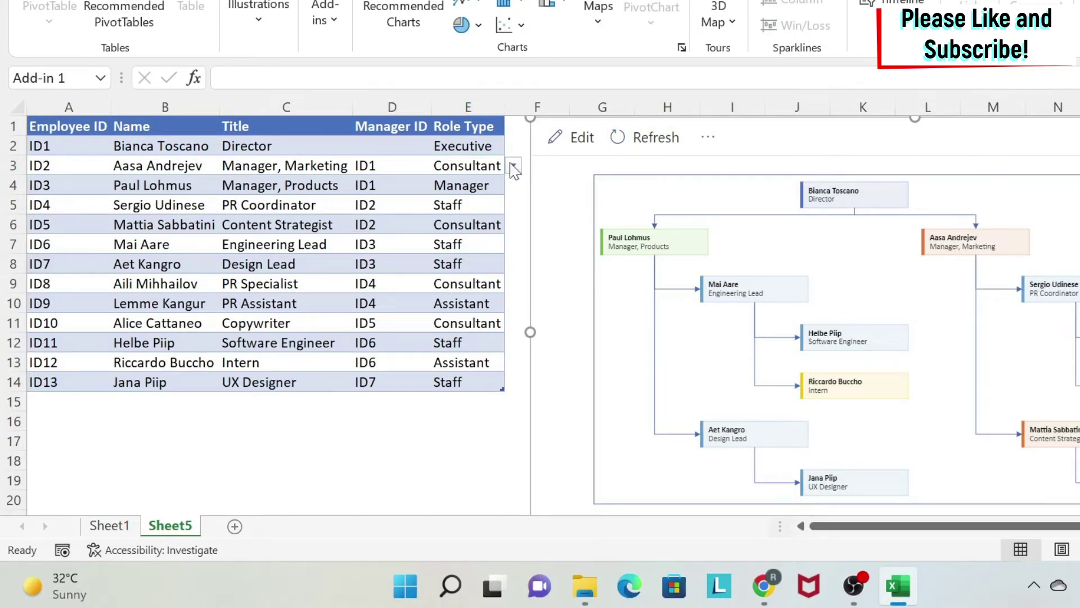
# Restore E3's role type to Manager and refresh the org chart again
pyautogui.click(514, 165)
pyautogui.click(456, 197)
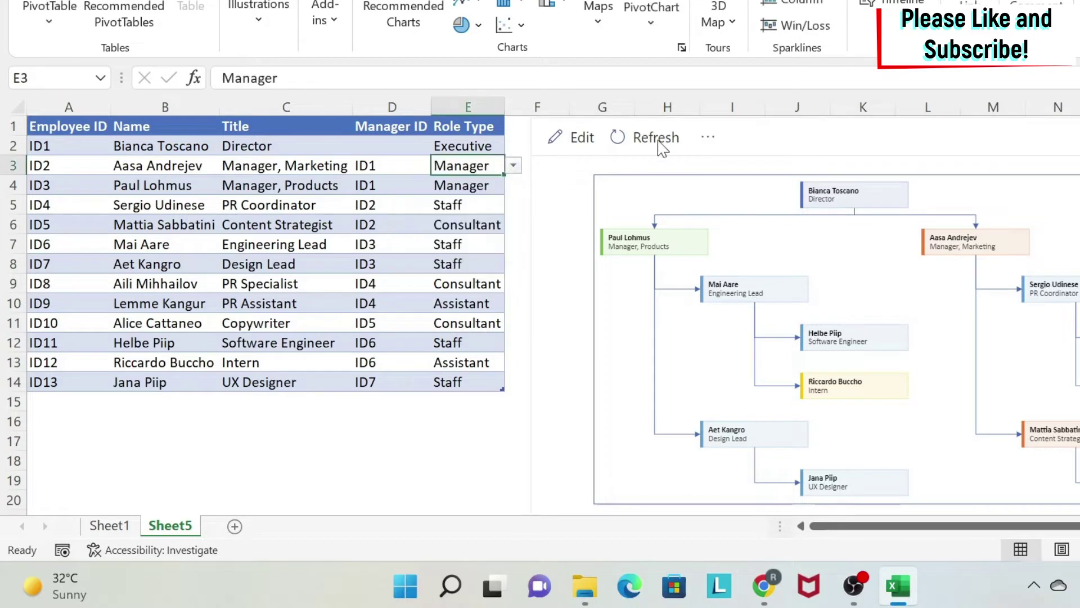
pyautogui.click(655, 138)
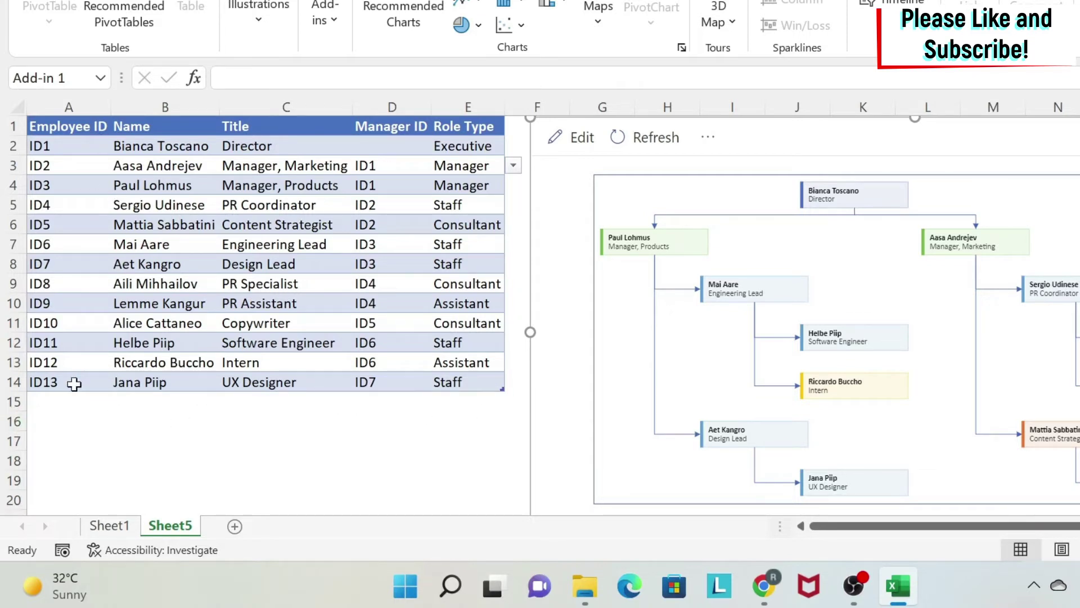
# Enter row 15 as ID 123, the employee's name, title UI tester, manager ID1
pyautogui.click(49, 397)
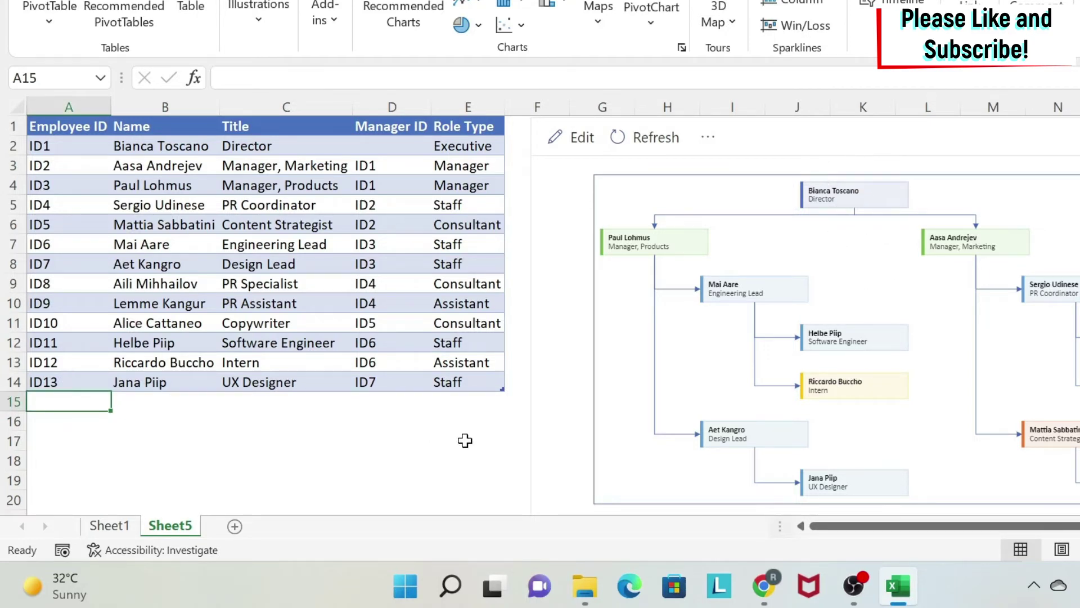
pyautogui.write('123')
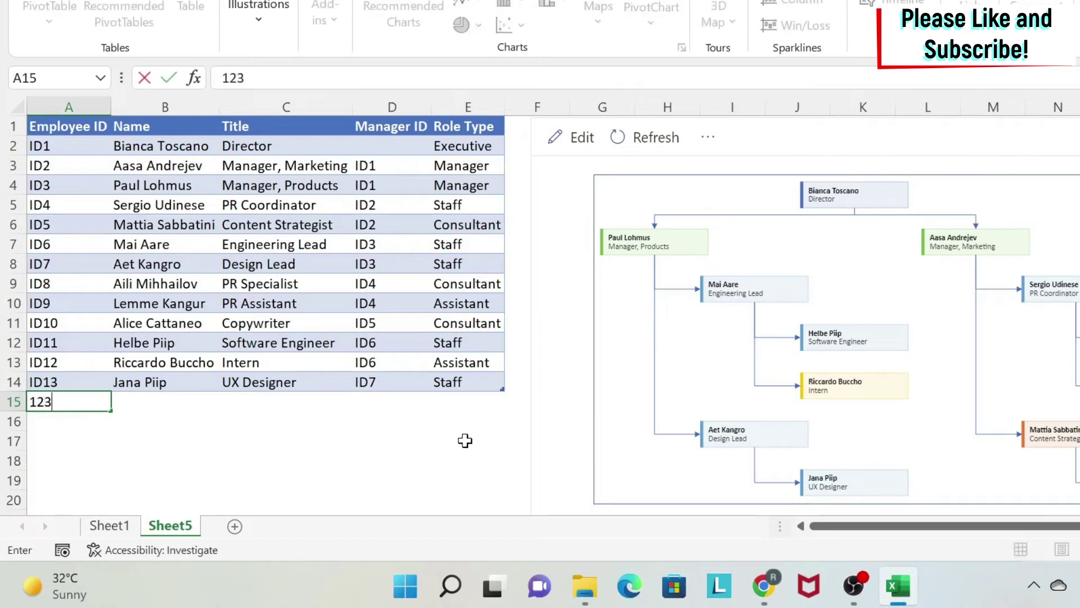
pyautogui.press('Tab')
pyautogui.write('Bob')
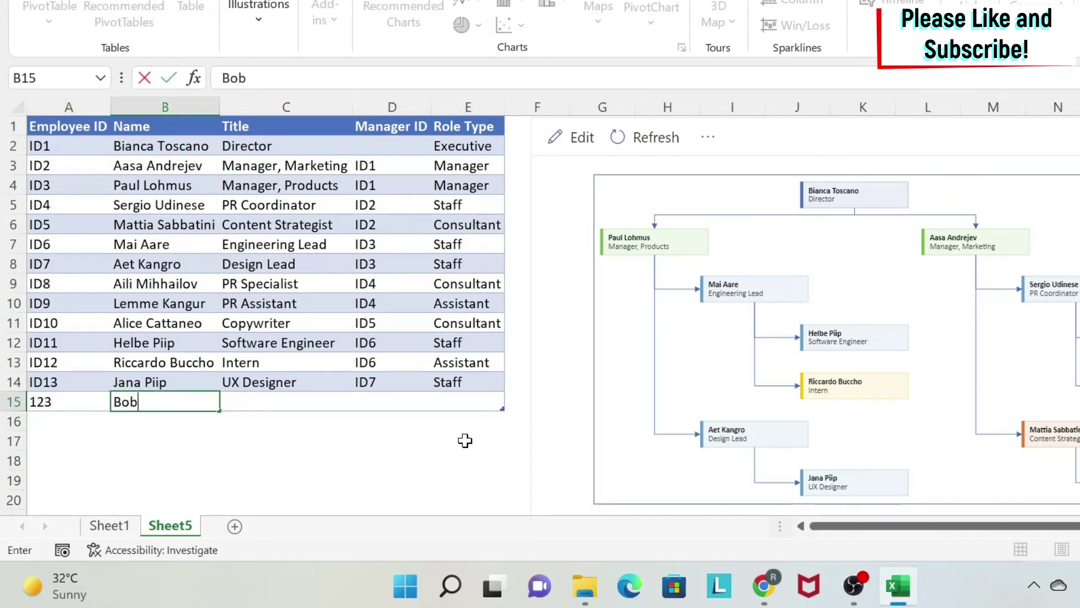
pyautogui.write(' K')
pyautogui.press('Tab')
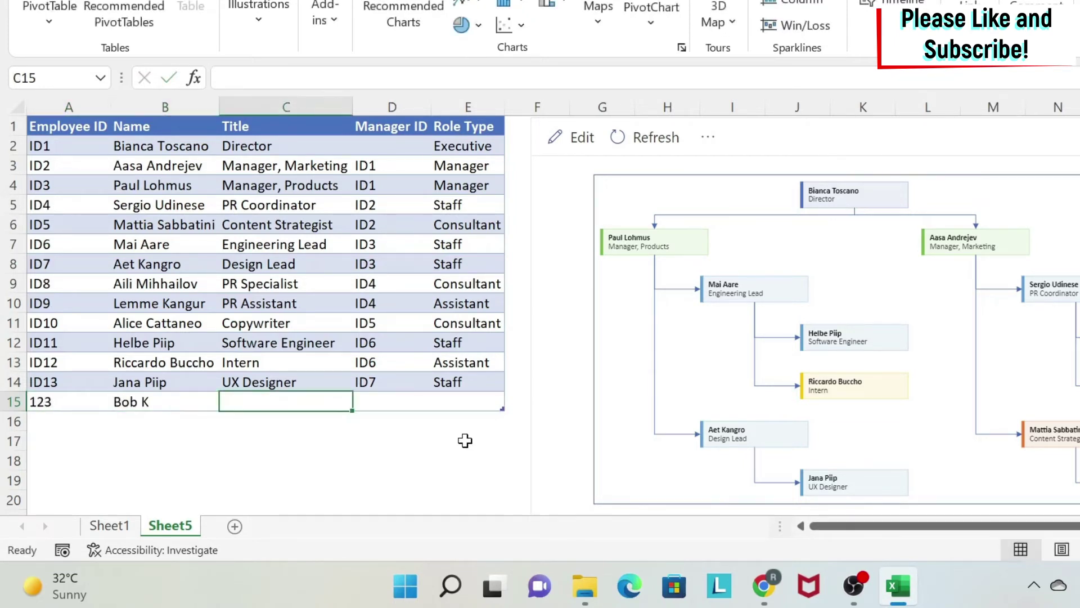
pyautogui.write('UI')
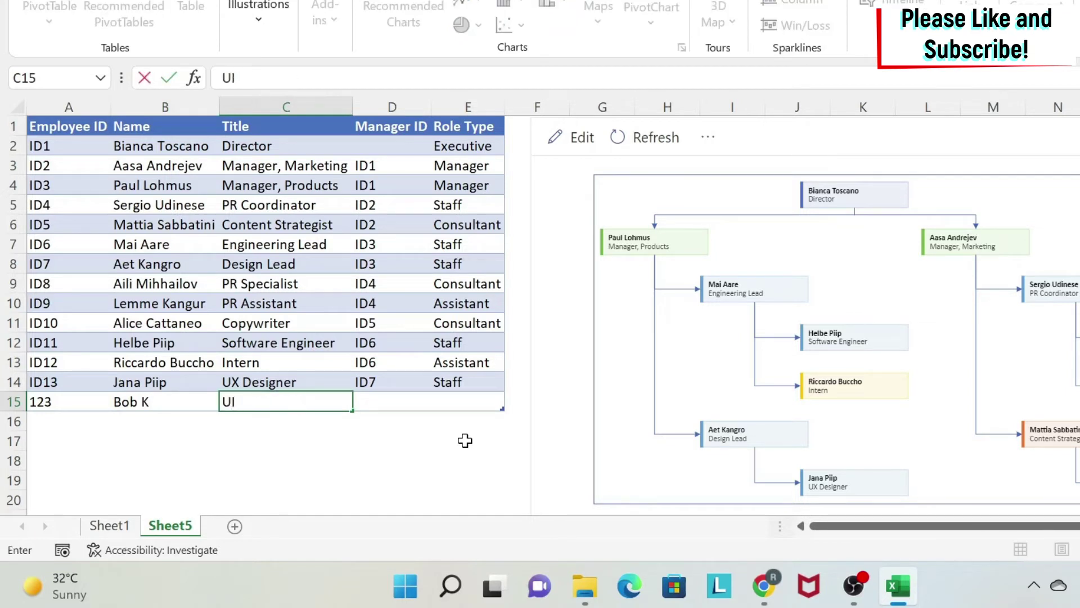
pyautogui.write(' tester')
pyautogui.press('Tab')
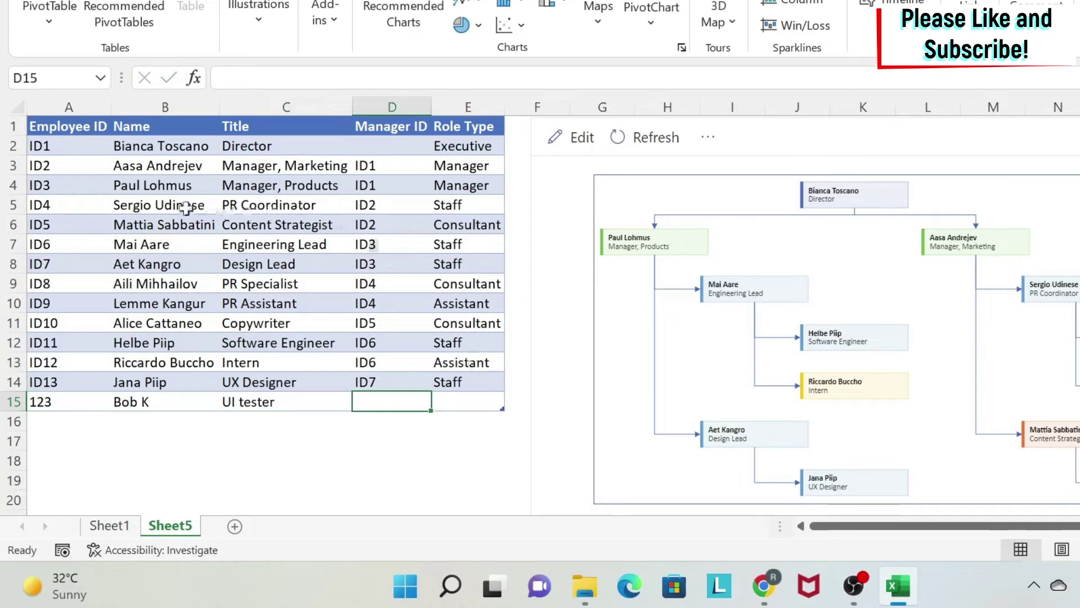
pyautogui.write('ID')
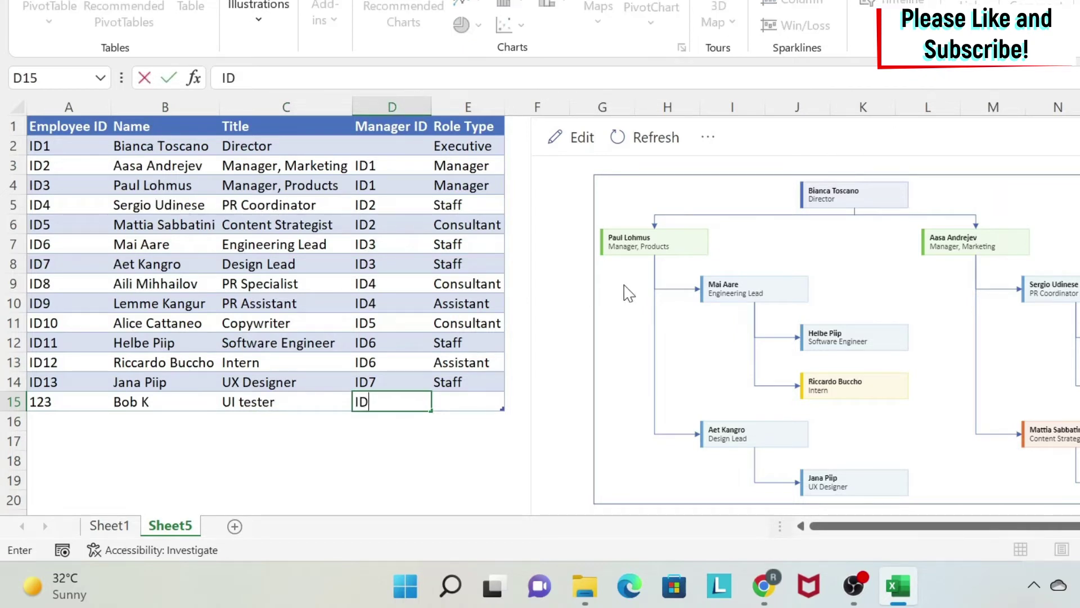
pyautogui.write('1')
pyautogui.press('Return')
pyautogui.press('Up')
pyautogui.press('Right')
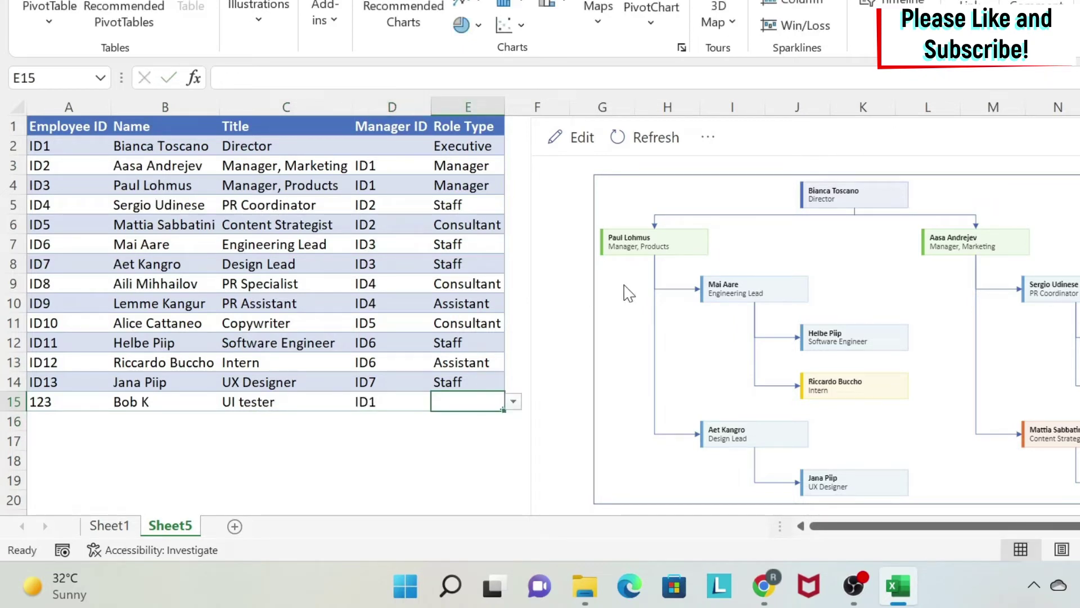
# Set E15's role type to Staff and refresh the org chart
pyautogui.click(513, 402)
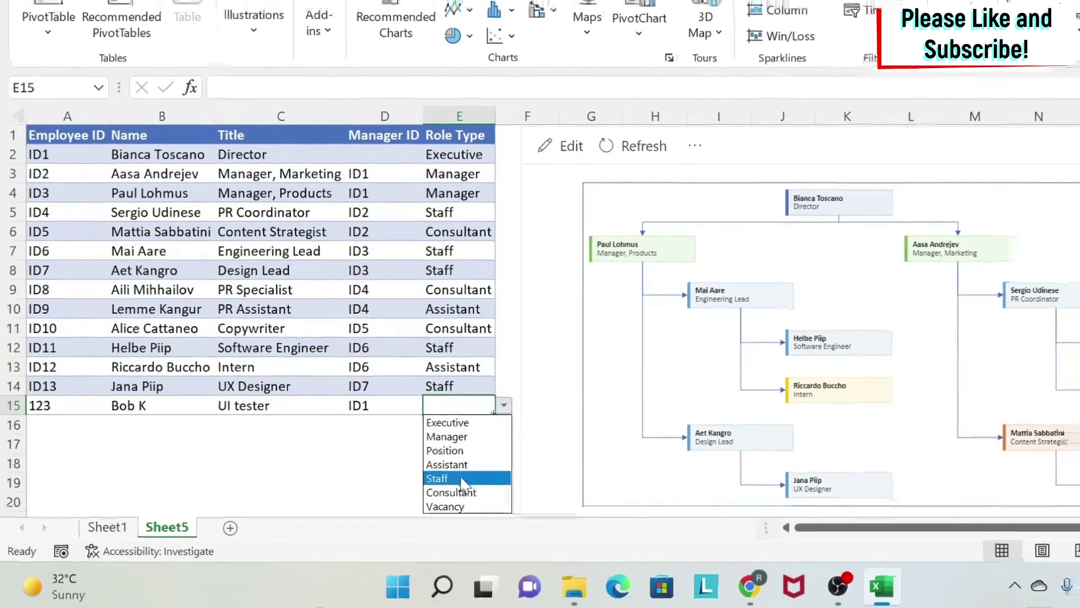
pyautogui.click(495, 476)
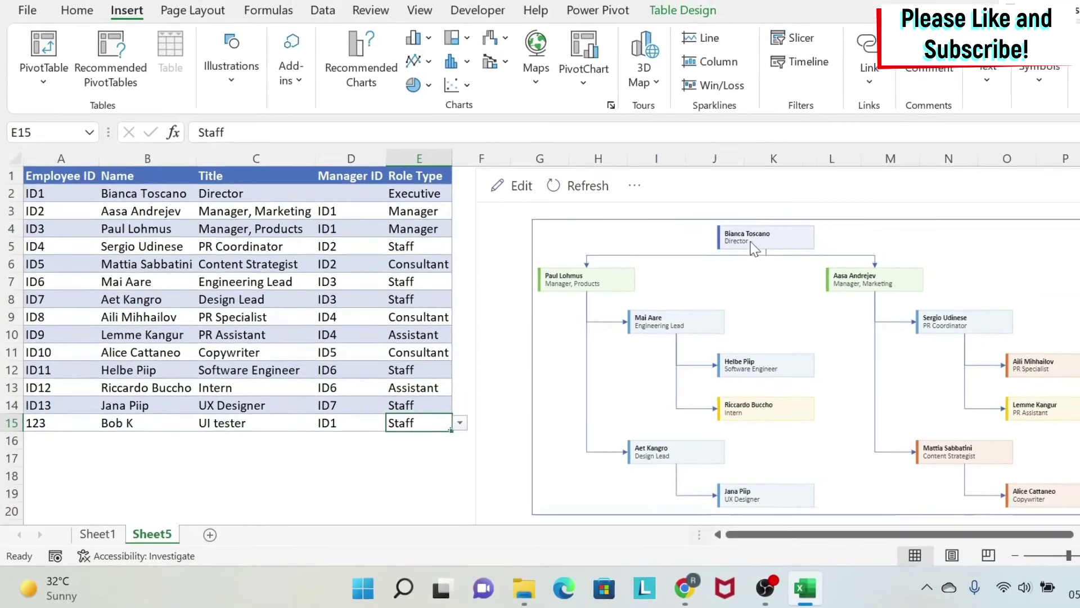
pyautogui.click(754, 247)
pyautogui.click(579, 187)
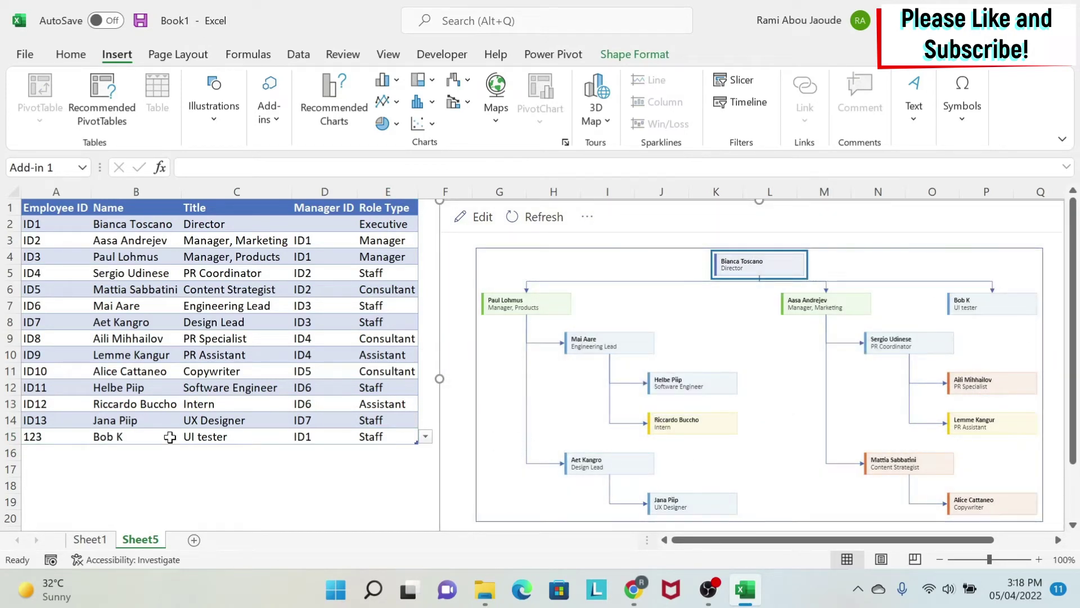
# Set row 15's role type to Vacancy, clear its name in B15, and refresh the chart
pyautogui.click(360, 436)
pyautogui.click(425, 437)
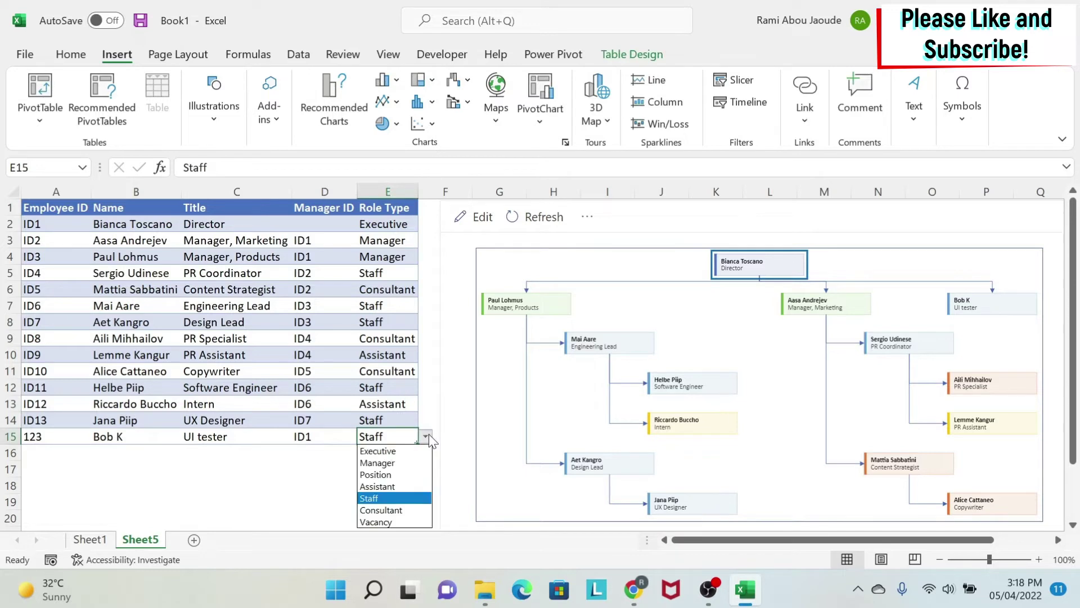
pyautogui.click(392, 522)
pyautogui.click(116, 438)
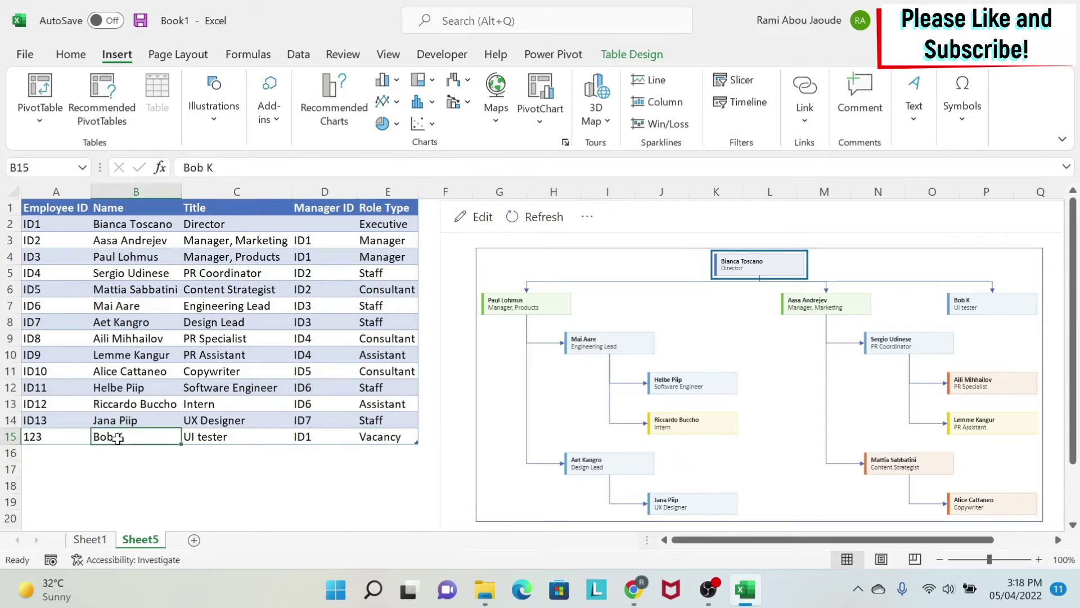
pyautogui.press('Delete')
pyautogui.click(526, 218)
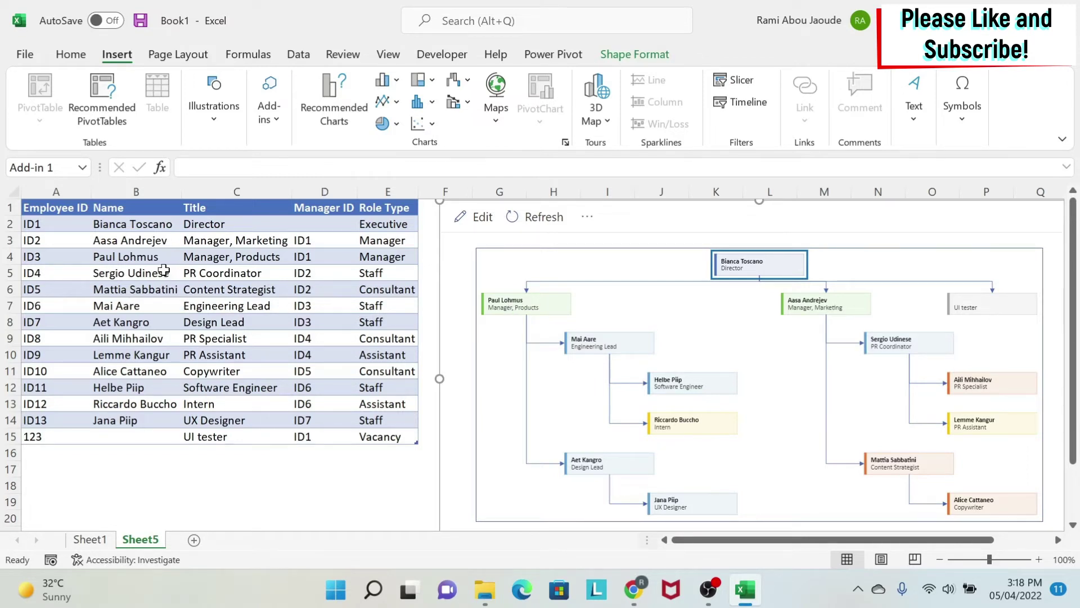
# Change the PR Coordinator's manager ID in D5 to ID3 and refresh the chart
pyautogui.click(308, 273)
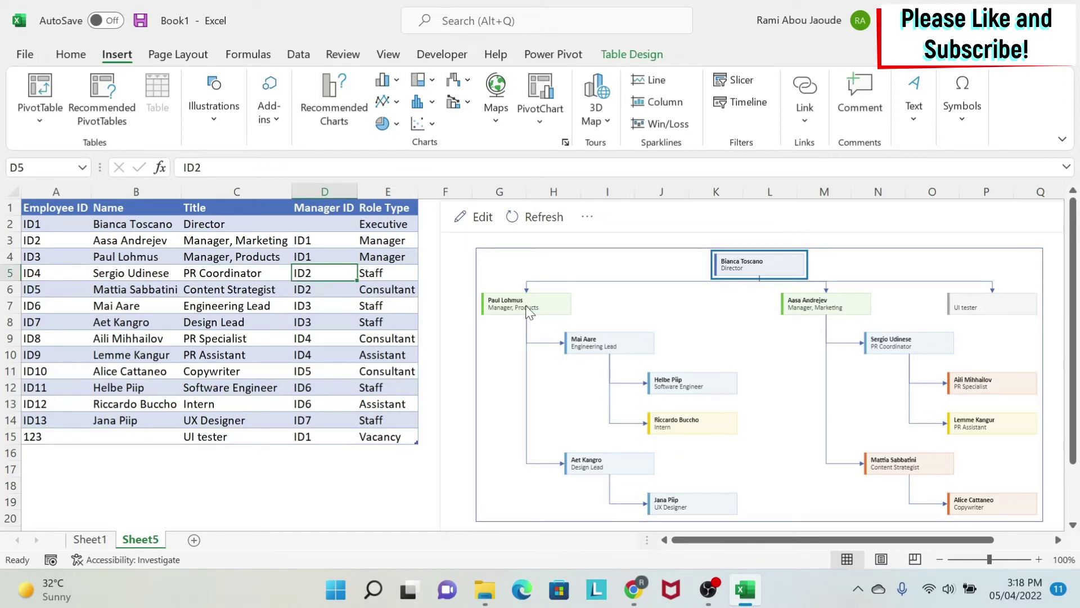
pyautogui.write('ID3')
pyautogui.press('Return')
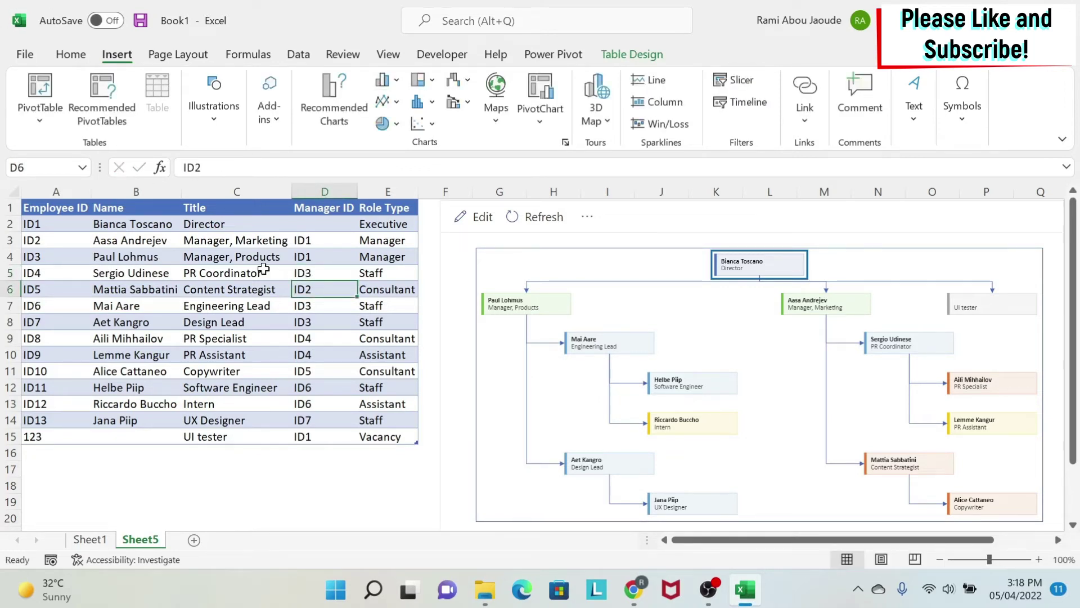
pyautogui.click(537, 222)
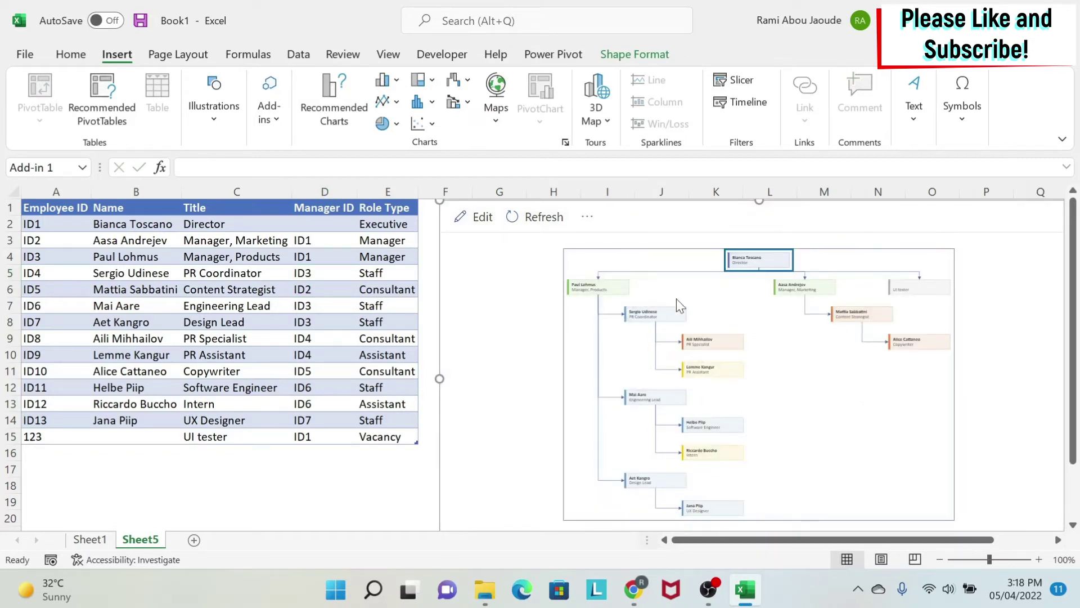
pyautogui.moveTo(1076, 420); pyautogui.dragTo(1076, 473)
pyautogui.click(1006, 480)
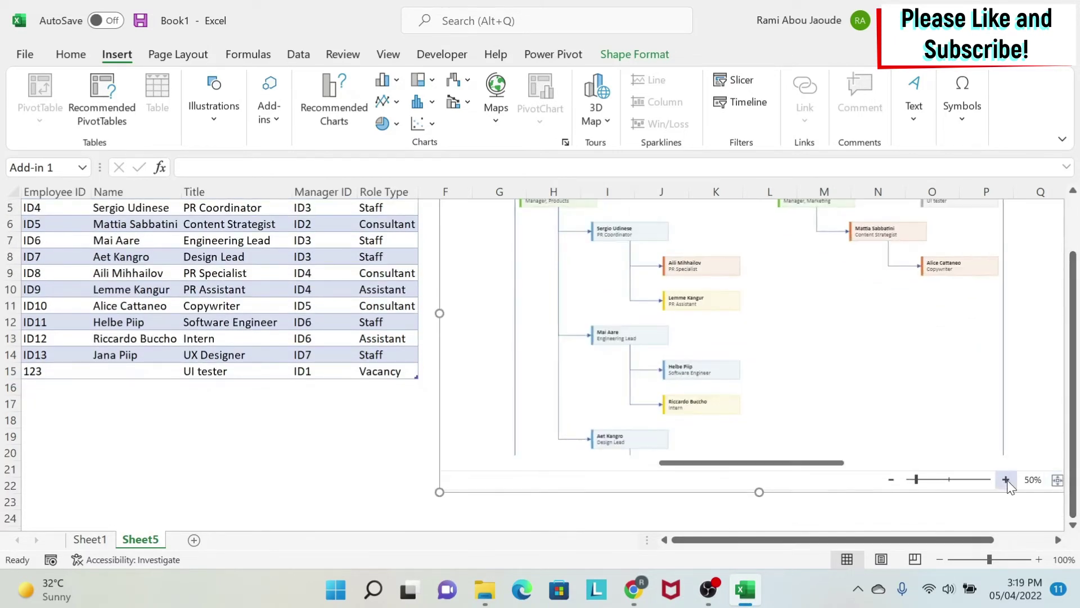
pyautogui.click(1007, 480)
pyautogui.scroll(2, 1007, 402)
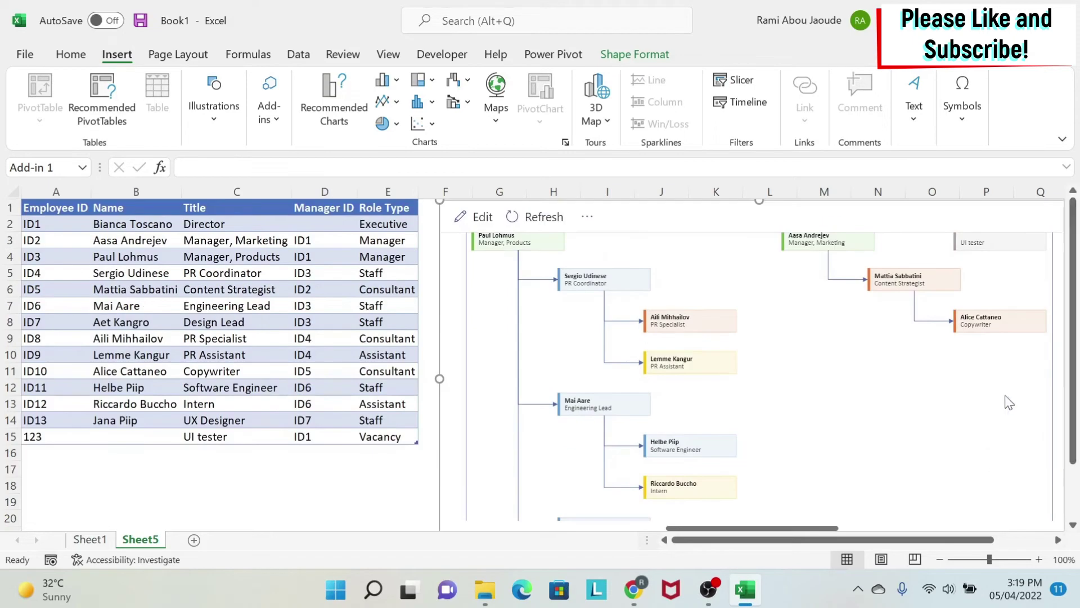
pyautogui.moveTo(726, 394); pyautogui.dragTo(674, 314)
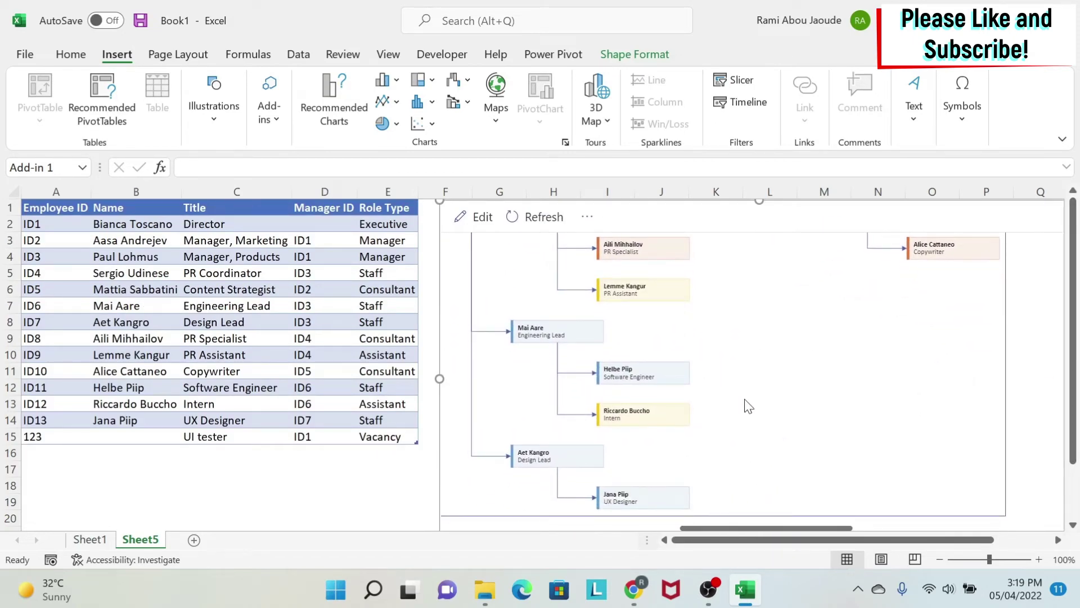
pyautogui.moveTo(748, 405)
pyautogui.mouseDown()
pyautogui.moveTo(724, 353)
pyautogui.moveTo(724, 388)
pyautogui.moveTo(764, 395)
pyautogui.mouseUp()
pyautogui.moveTo(1073, 419); pyautogui.dragTo(1074, 473)
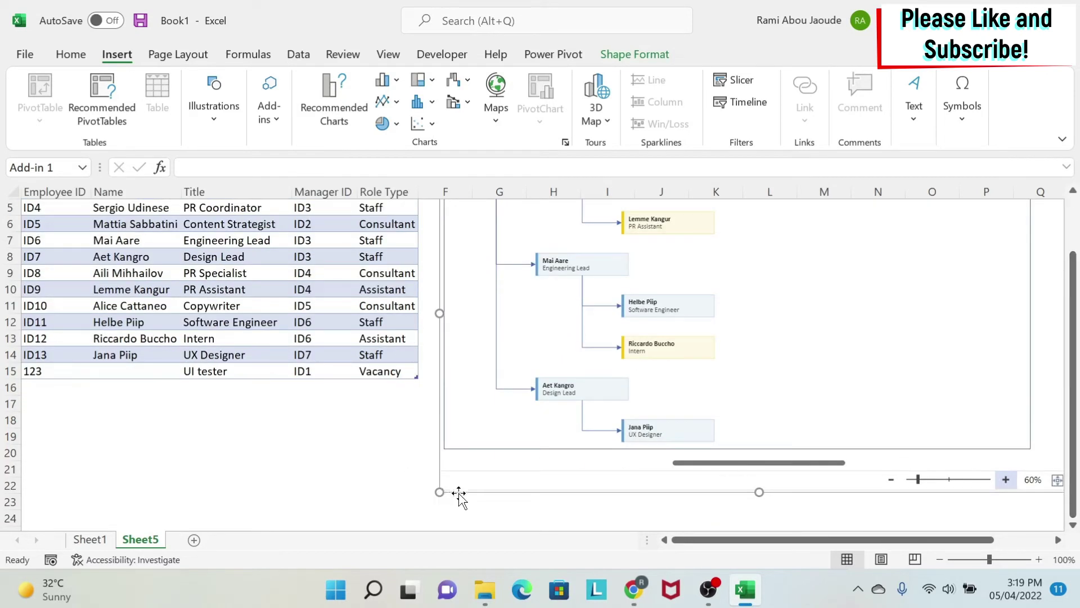
pyautogui.click(1058, 480)
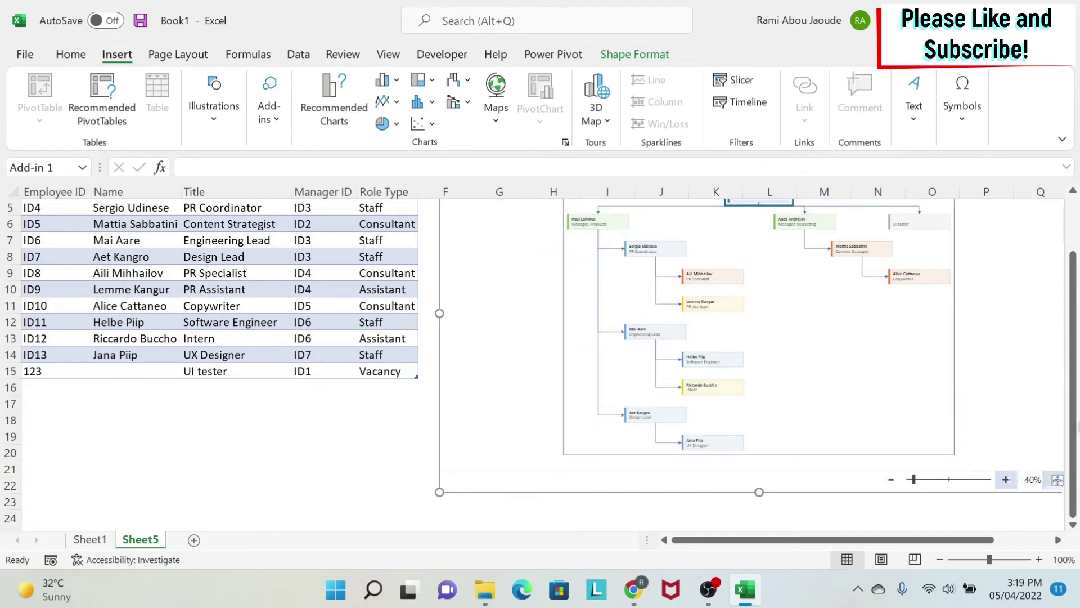
pyautogui.moveTo(1075, 413); pyautogui.dragTo(1075, 360)
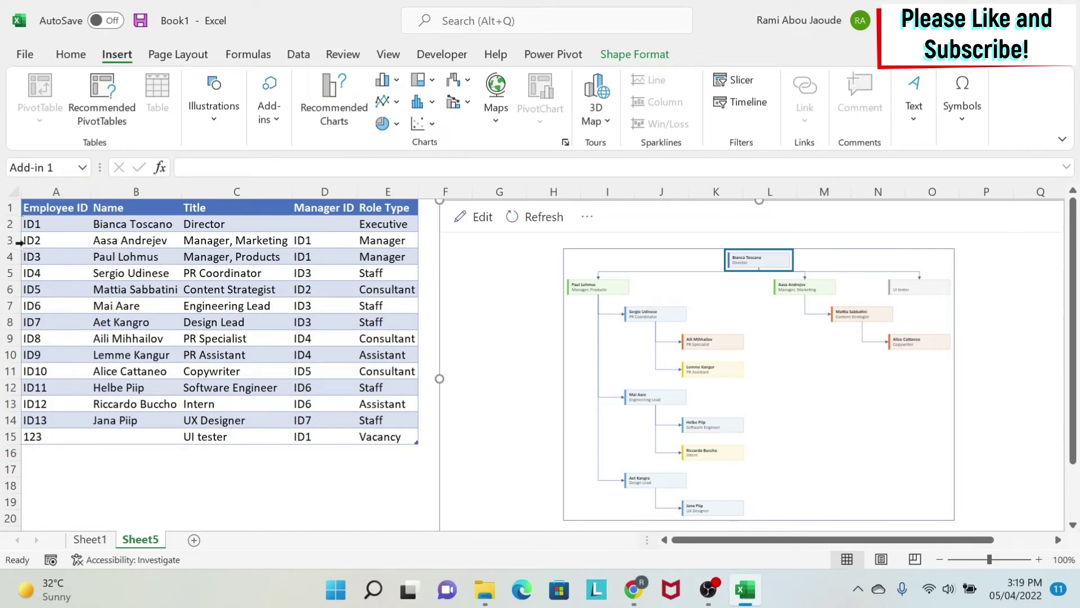
# Clear all the employee rows from the table
pyautogui.moveTo(34, 223); pyautogui.dragTo(349, 433)
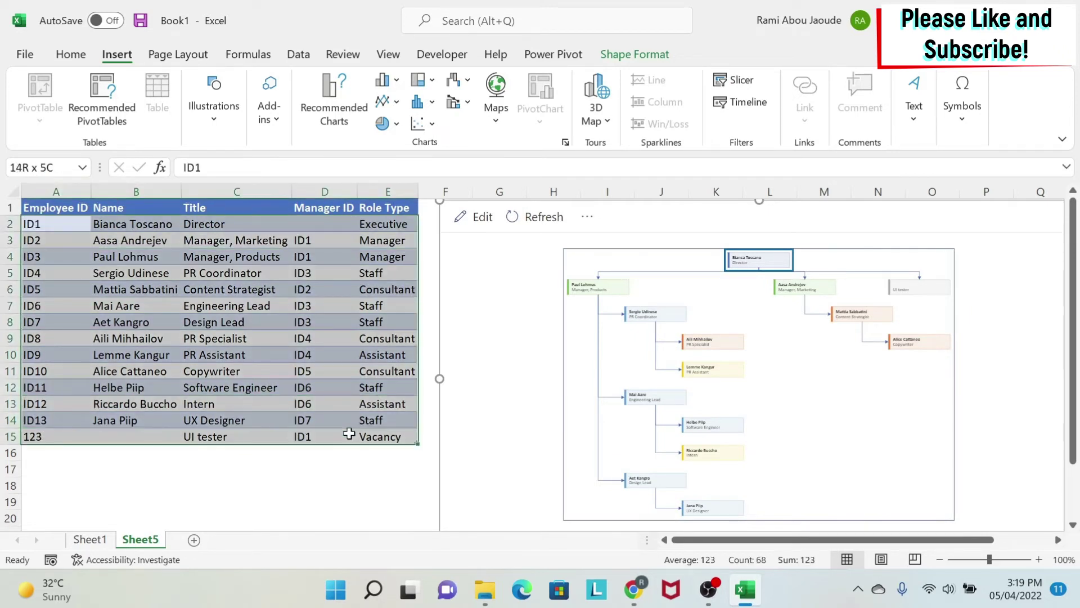
pyautogui.press('Delete')
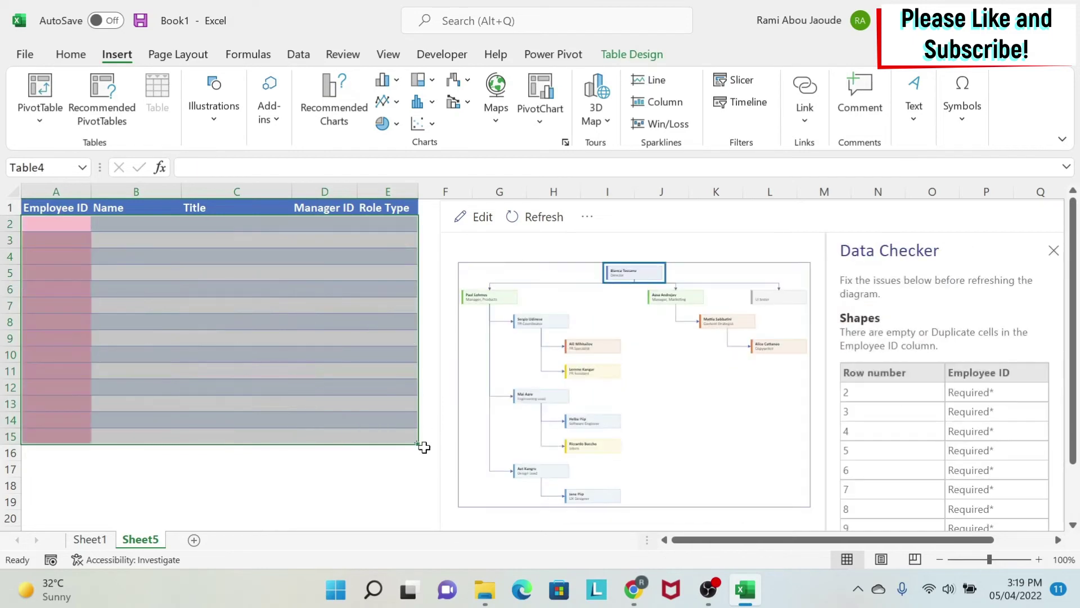
pyautogui.click(386, 467)
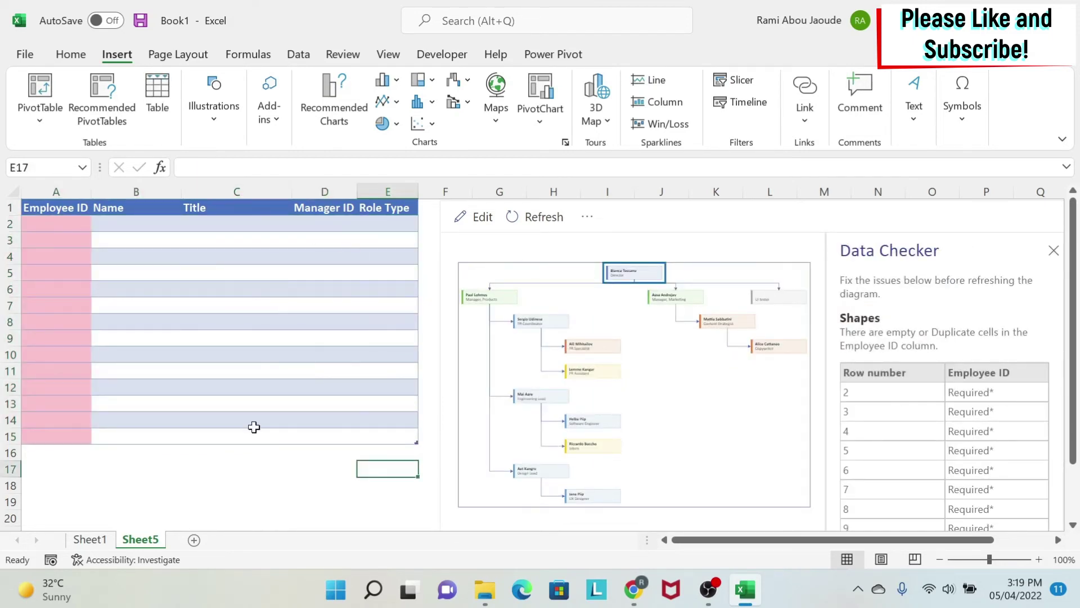
# Enter row 2 as ID 1, the employee's name, title CEO, role Executive, then refresh the chart
pyautogui.click(62, 222)
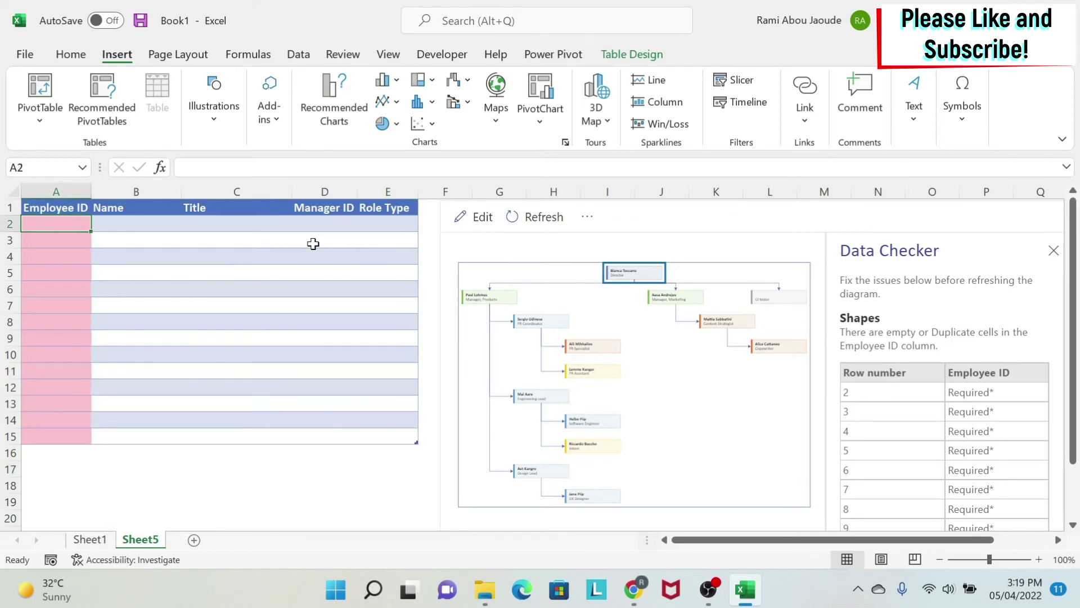
pyautogui.write('1')
pyautogui.press('Tab')
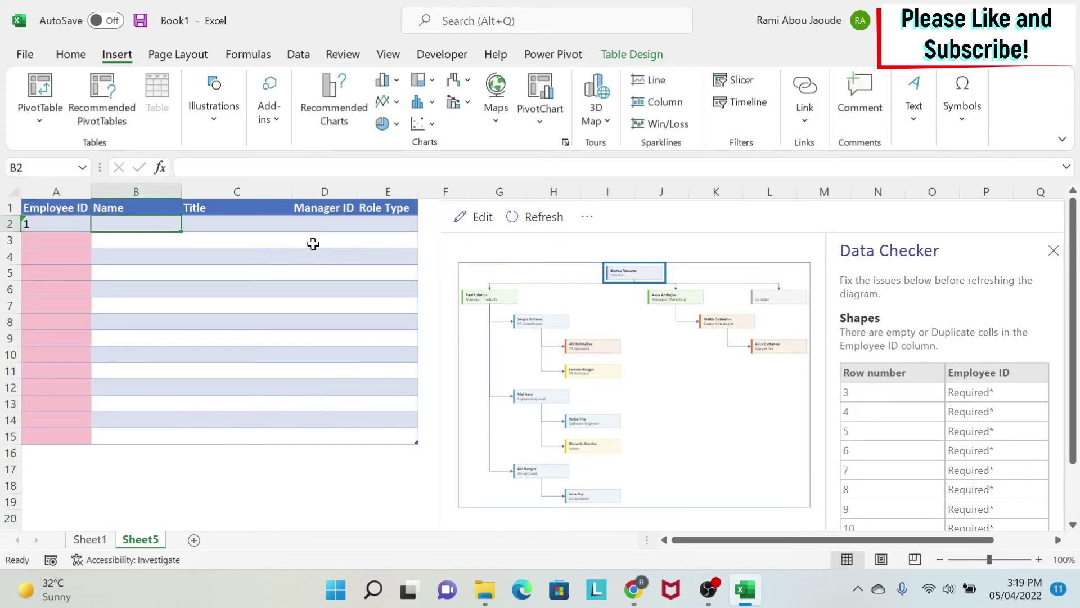
pyautogui.write('Bob K')
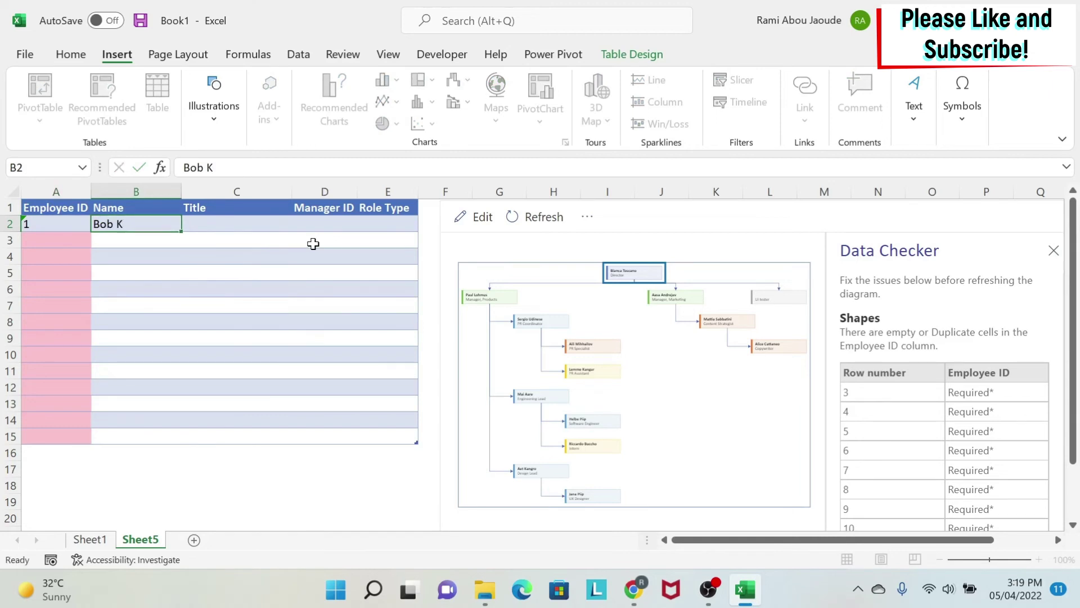
pyautogui.press('Tab')
pyautogui.write('CEO')
pyautogui.press('Tab')
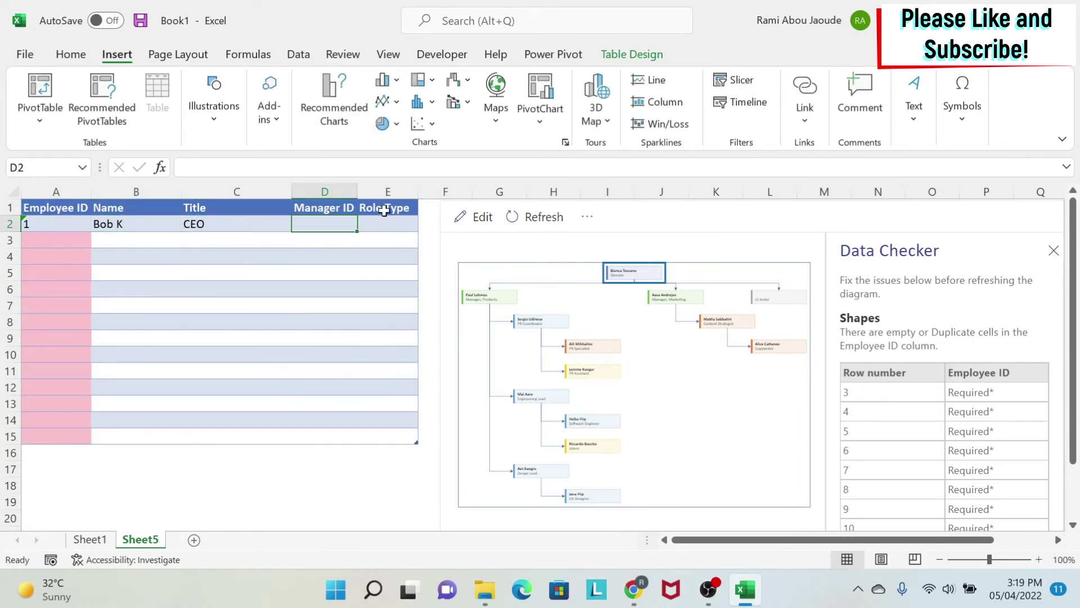
pyautogui.click(401, 227)
pyautogui.click(426, 225)
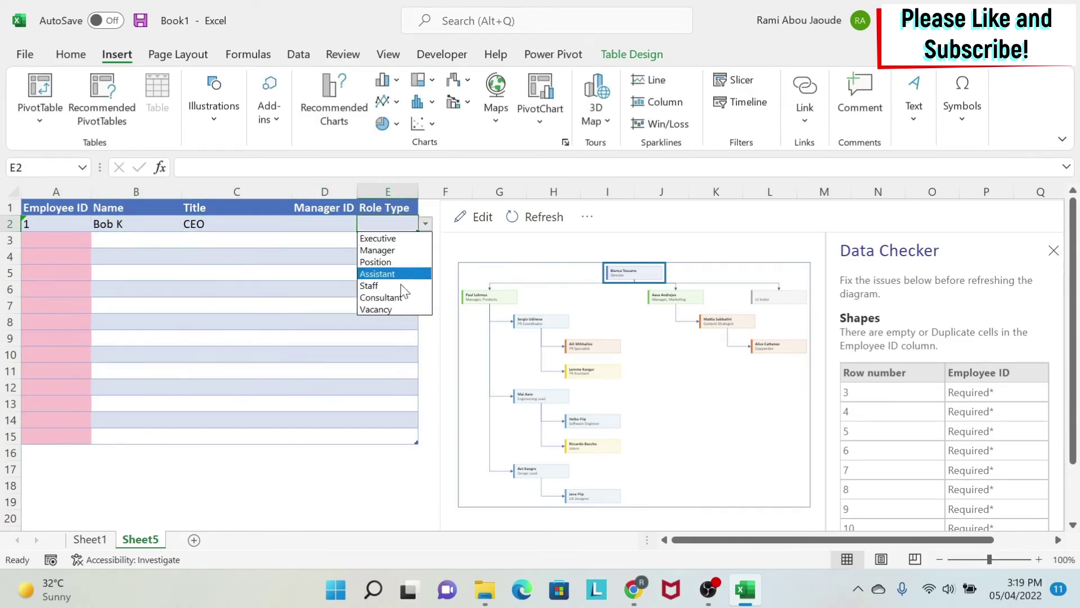
pyautogui.click(378, 235)
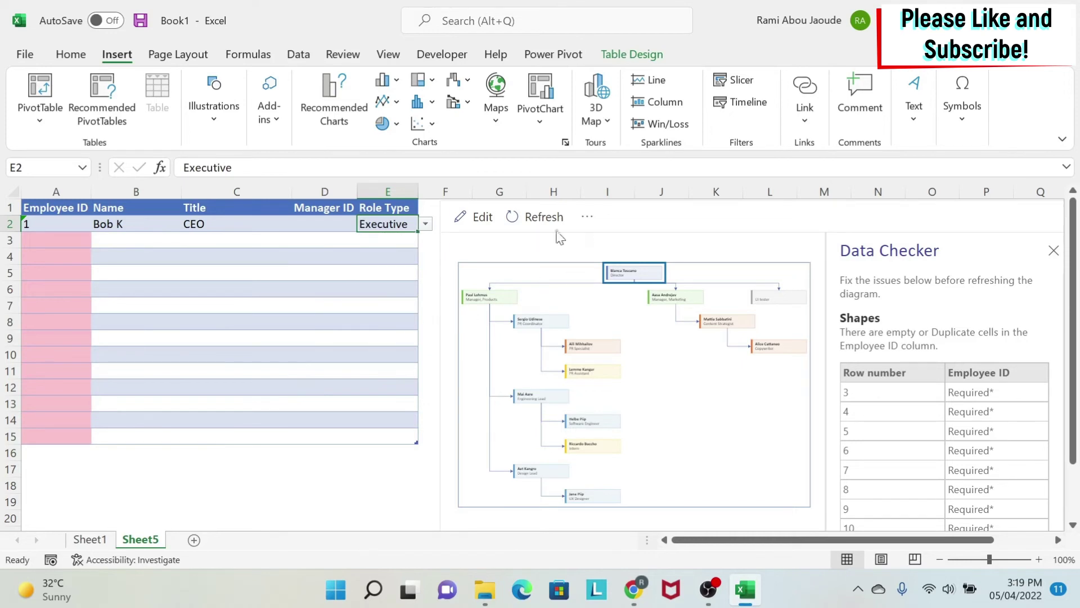
pyautogui.click(535, 218)
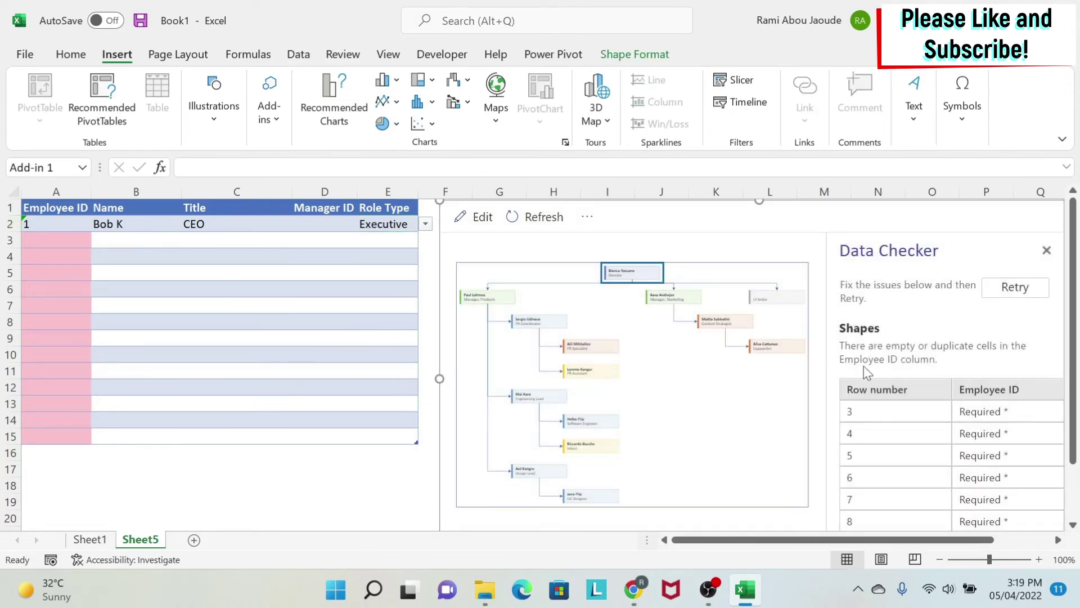
# Shrink the table to the header and CEO row, clear leftover cells, and refresh the chart
pyautogui.moveTo(36, 240); pyautogui.dragTo(105, 449)
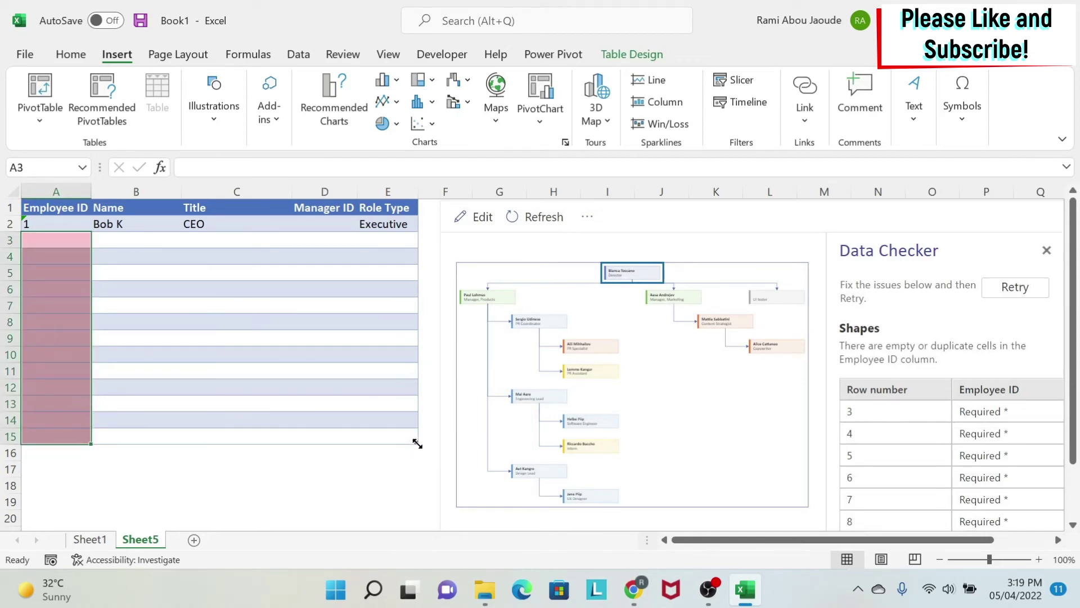
pyautogui.moveTo(417, 443); pyautogui.dragTo(419, 242)
pyautogui.moveTo(111, 239)
pyautogui.mouseDown()
pyautogui.moveTo(128, 444)
pyautogui.moveTo(149, 425)
pyautogui.moveTo(163, 437)
pyautogui.moveTo(11, 422)
pyautogui.mouseUp()
pyautogui.click(272, 408)
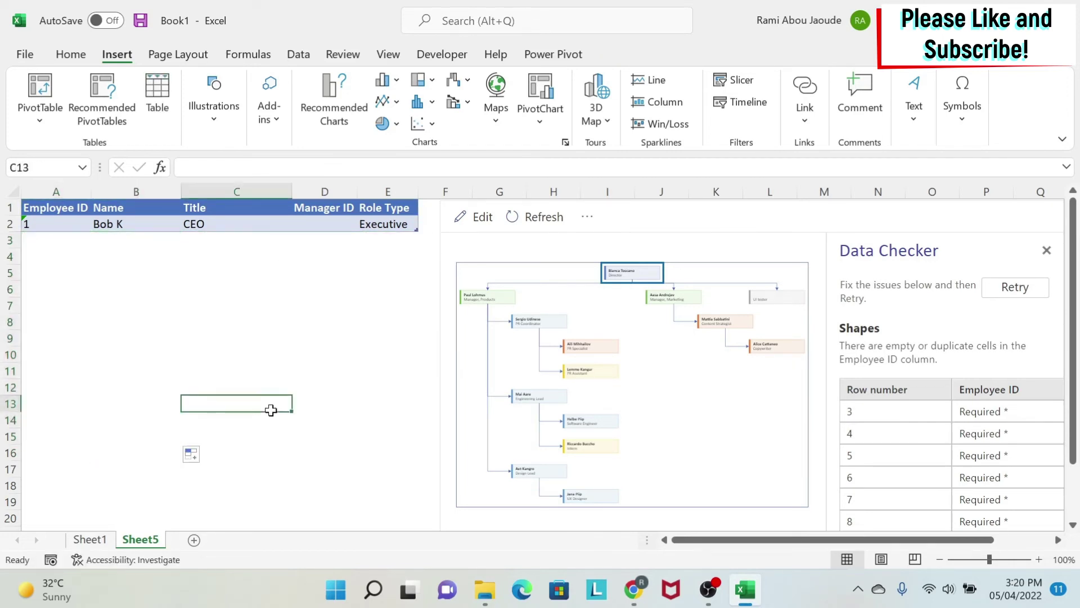
pyautogui.click(544, 220)
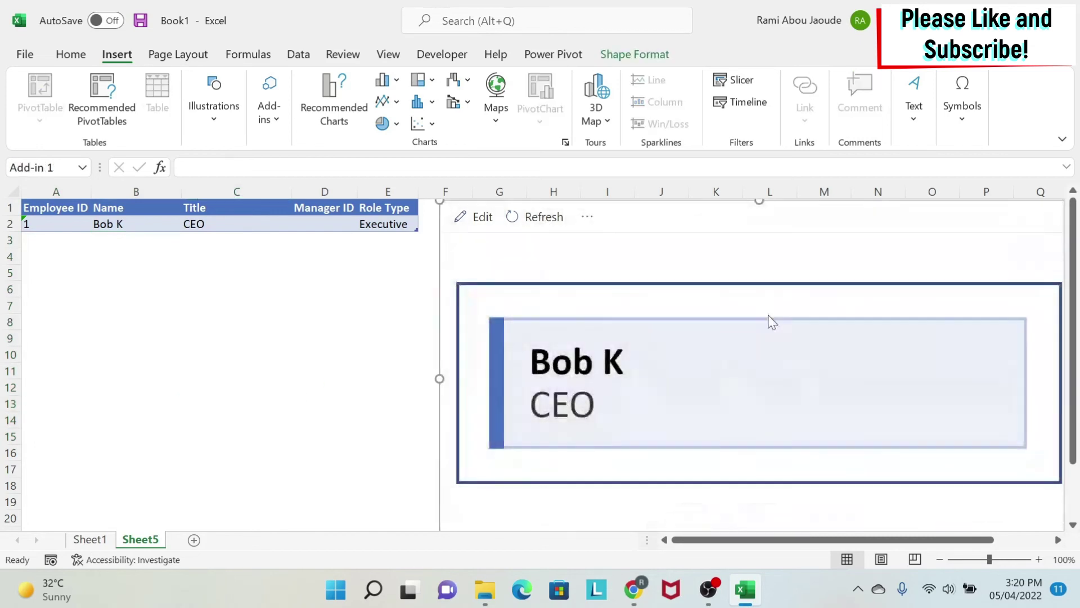
pyautogui.click(39, 242)
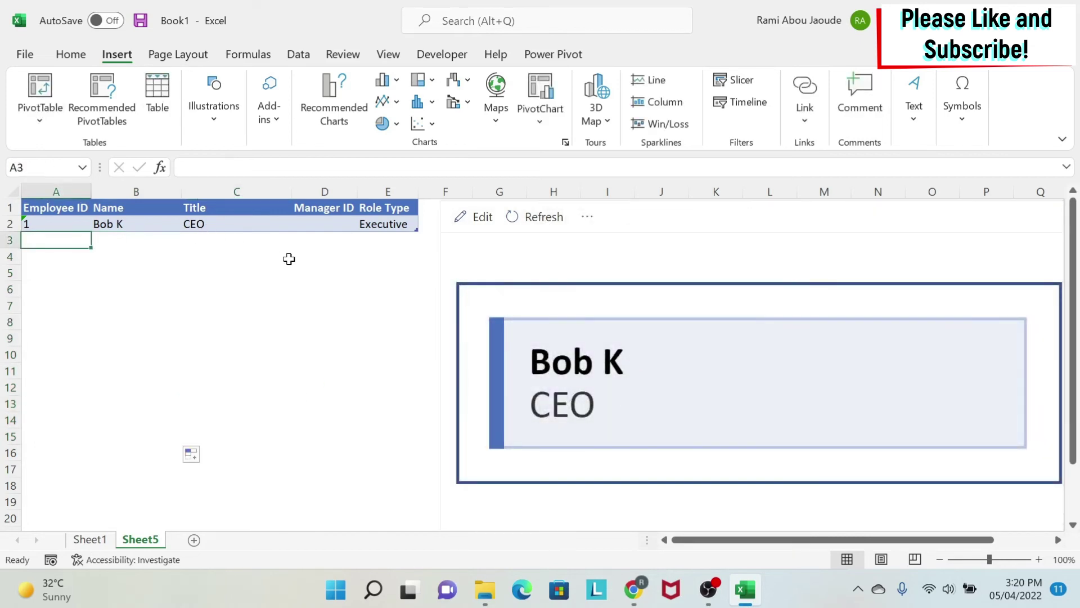
# Fill row 3 as ID 2, the employee's name, Manager Sales, manager ID 1, role Manager
pyautogui.write('2')
pyautogui.press('Tab')
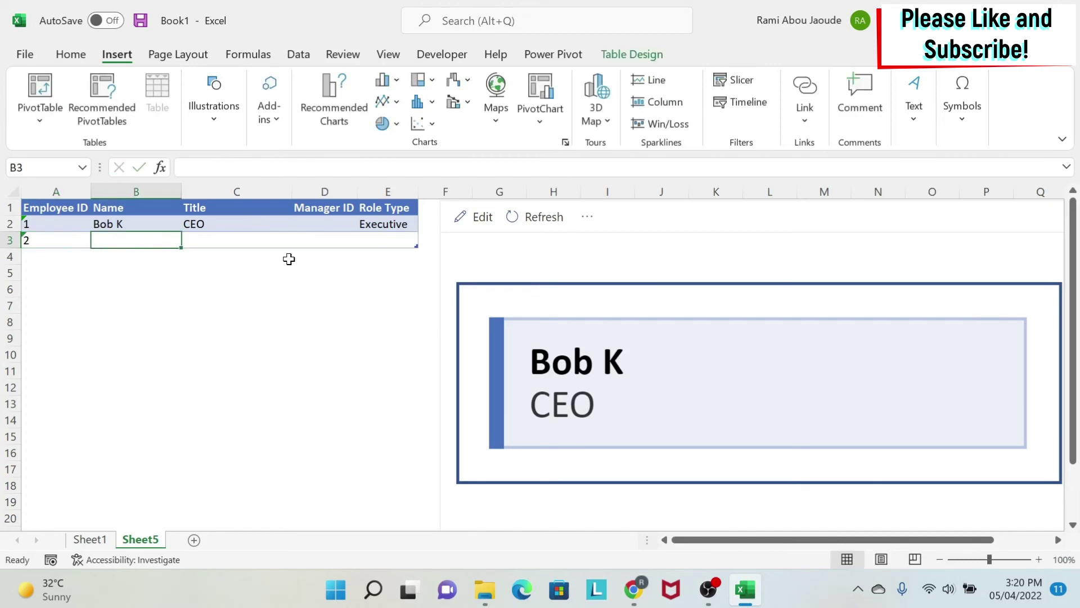
pyautogui.write('Ana')
pyautogui.press('Tab')
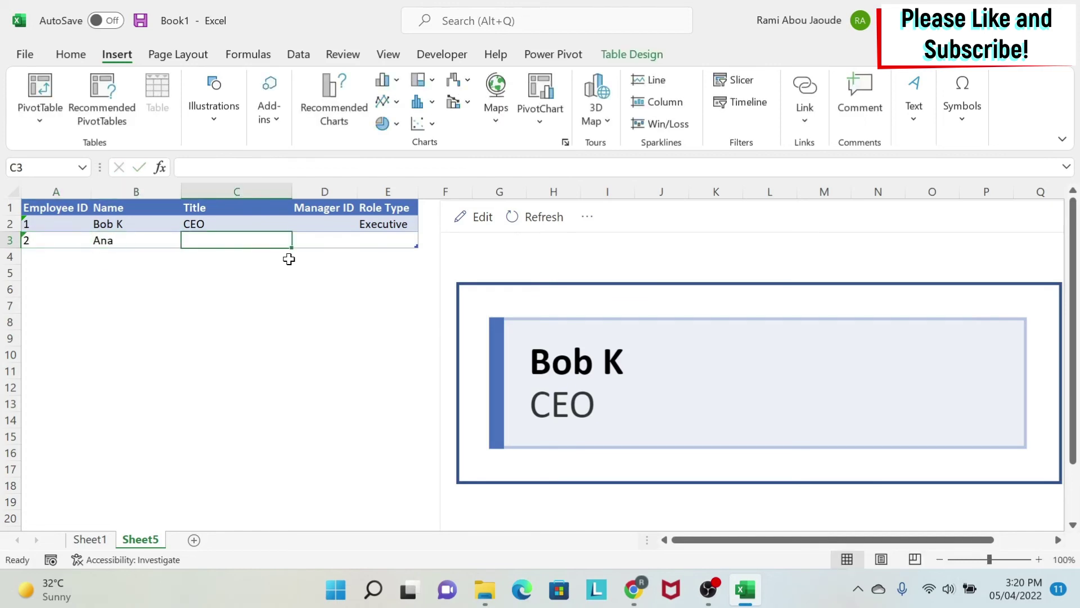
pyautogui.write('Manager S')
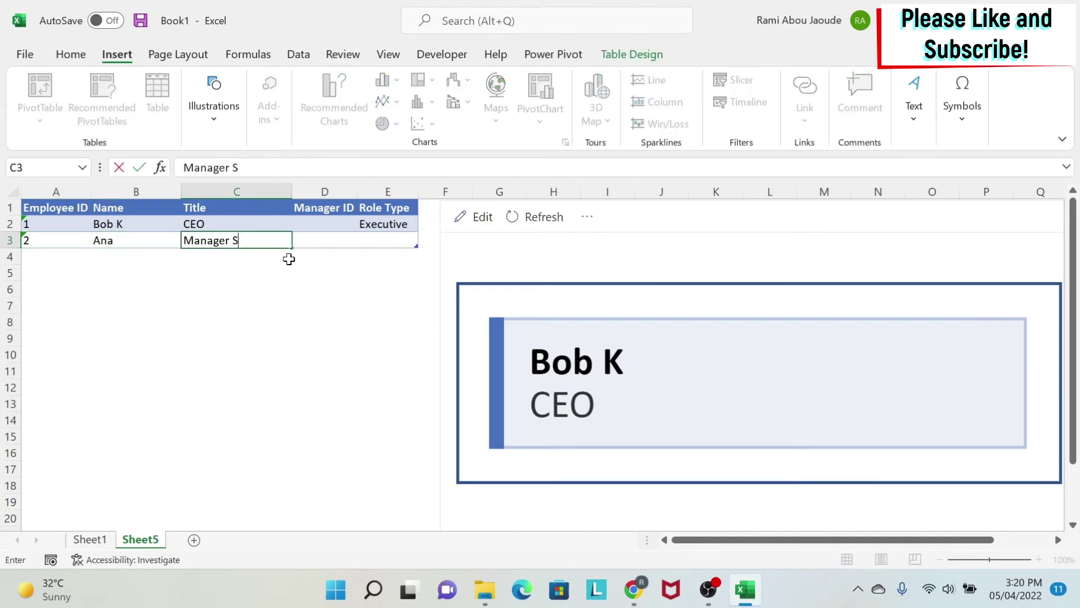
pyautogui.write('ales')
pyautogui.press('Tab')
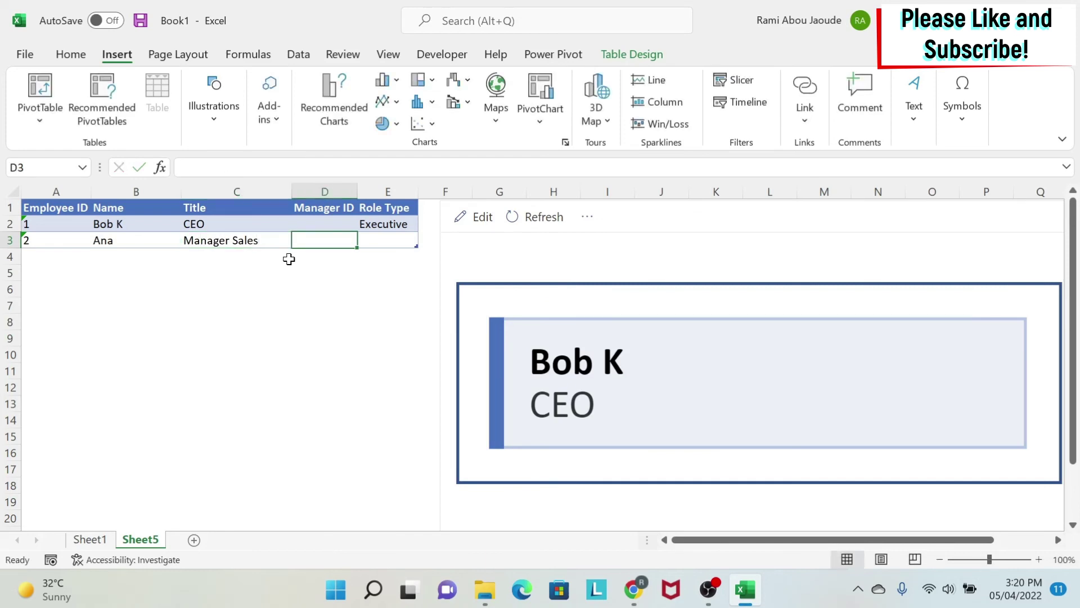
pyautogui.write('1')
pyautogui.press('Tab')
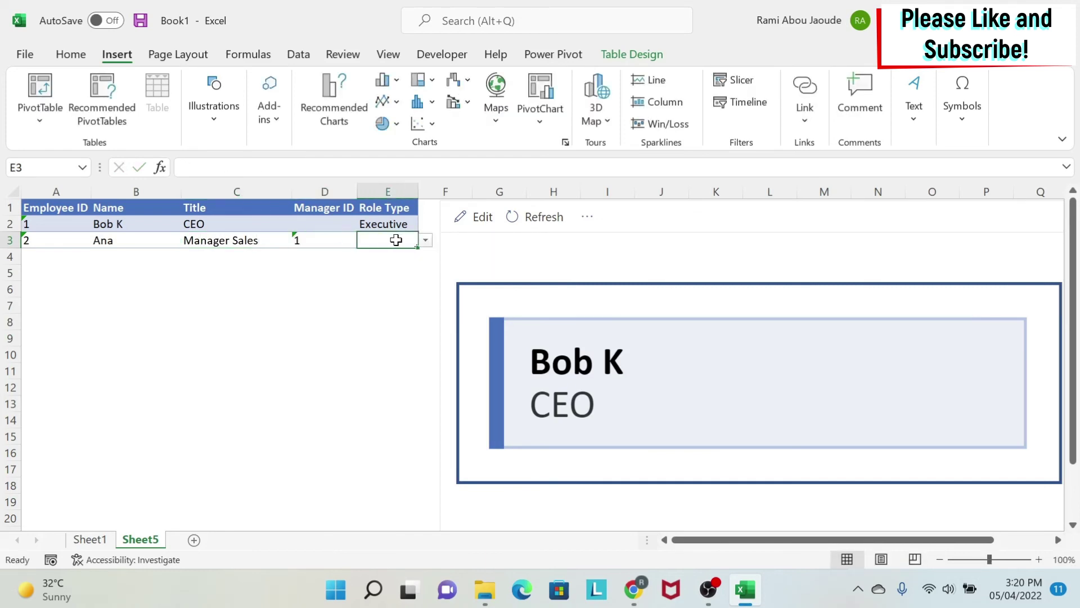
pyautogui.click(426, 240)
pyautogui.click(382, 265)
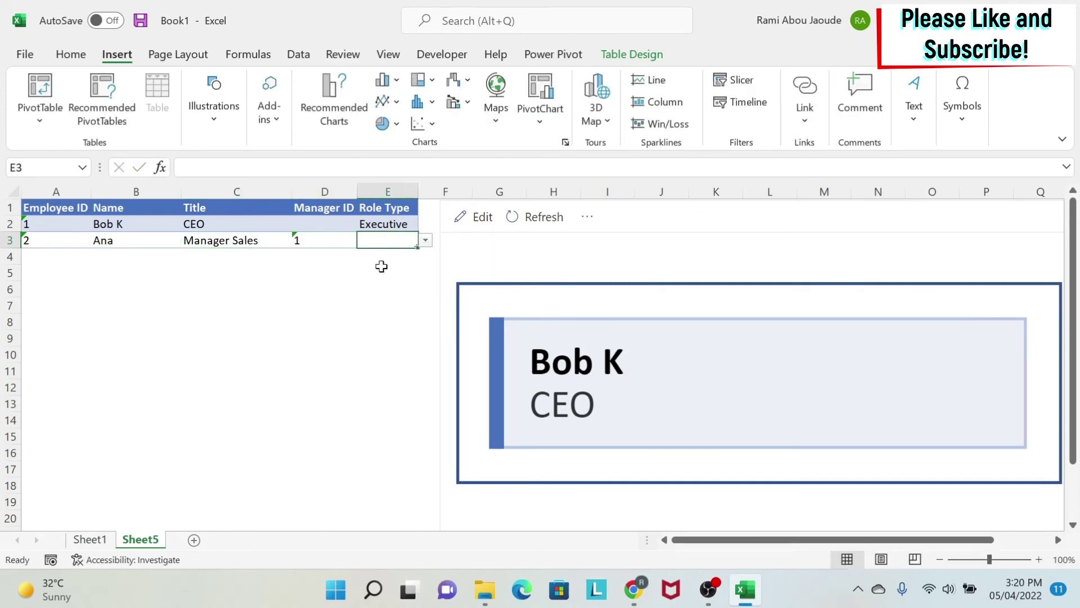
# Add row 4 as ID 3, the employee's name, Manager Ops, manager ID 1, role Manager
pyautogui.click(48, 258)
pyautogui.write('3')
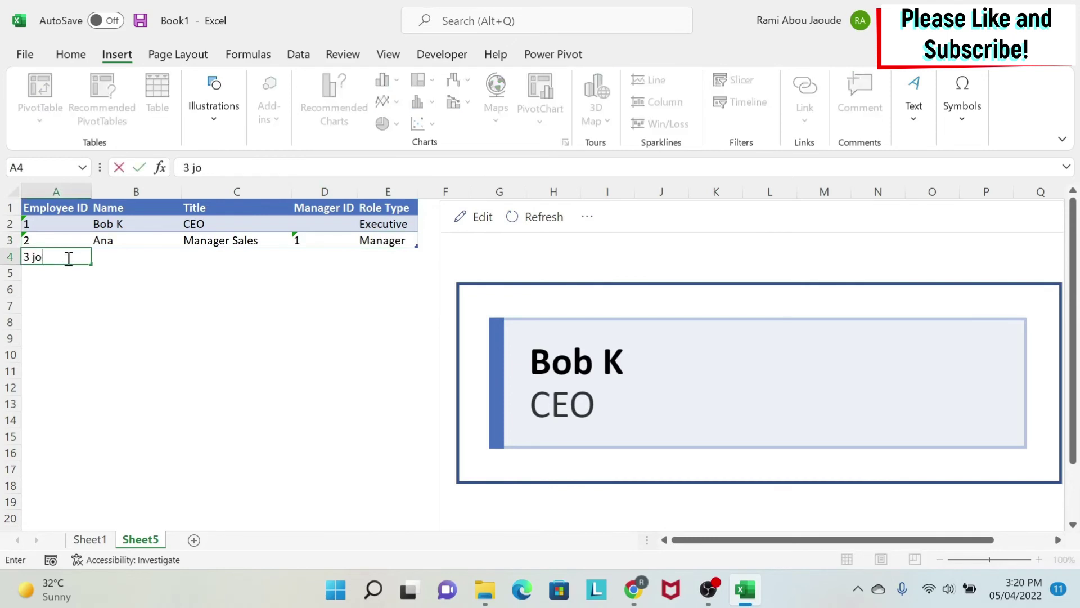
pyautogui.press('Tab')
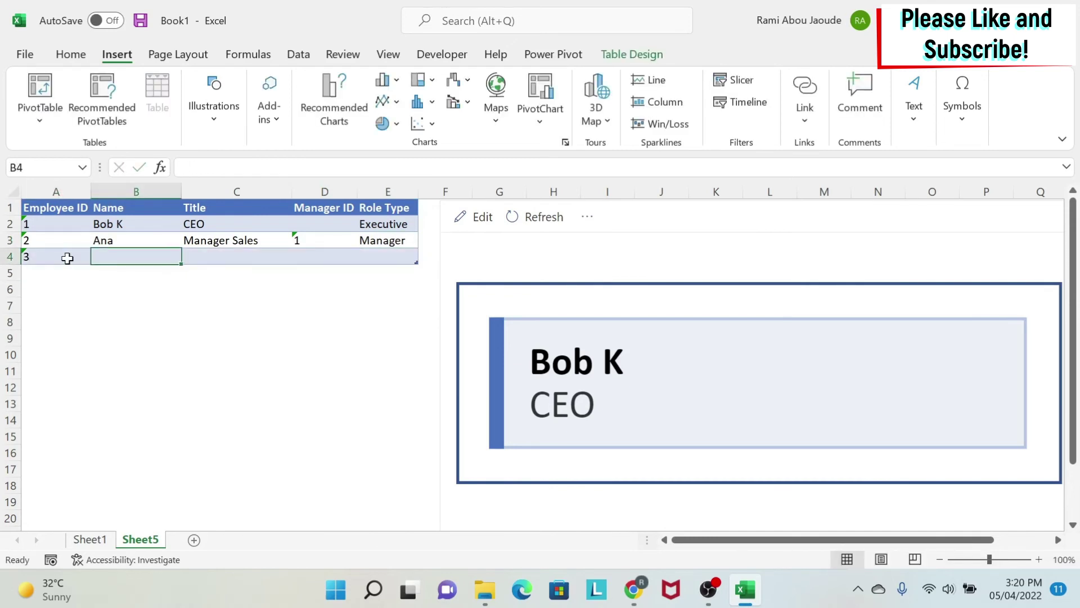
pyautogui.write('John T')
pyautogui.press('Tab')
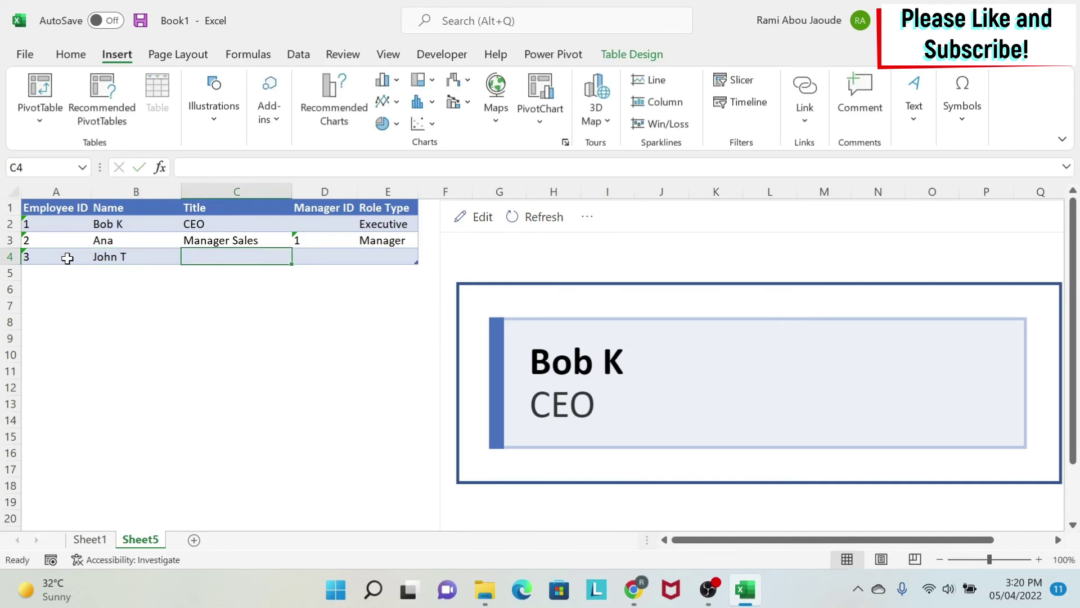
pyautogui.write('Manager Op')
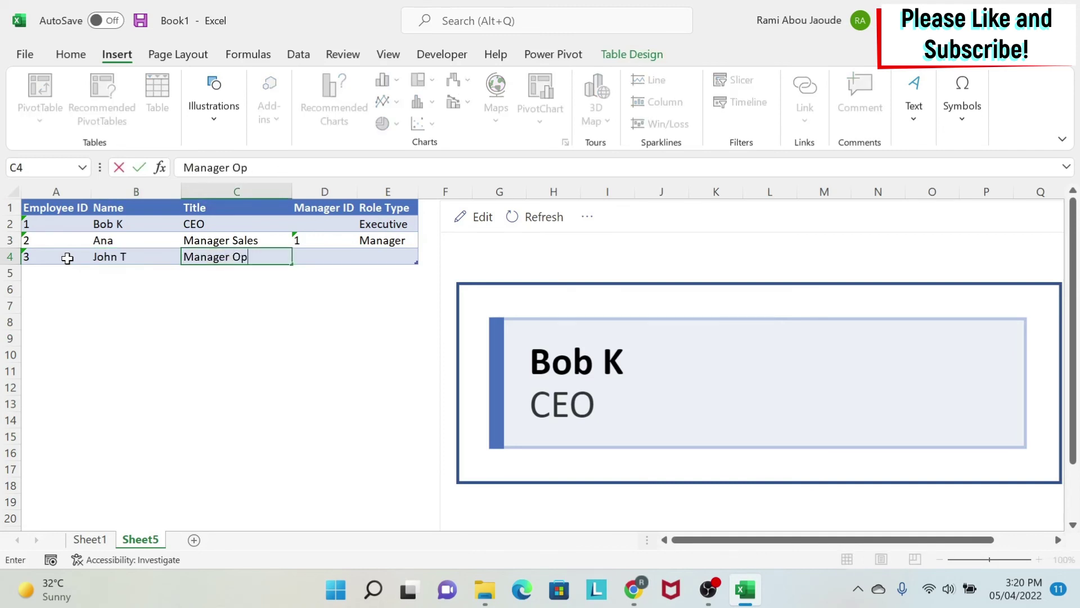
pyautogui.write('s')
pyautogui.click(309, 258)
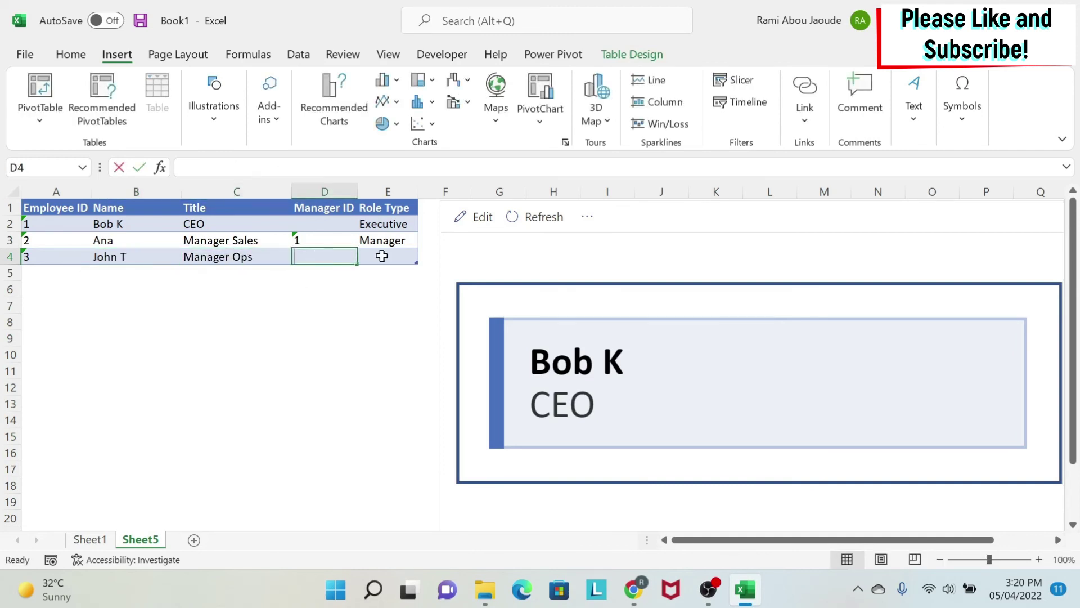
pyautogui.write('1')
pyautogui.click(405, 256)
pyautogui.click(425, 256)
pyautogui.click(400, 283)
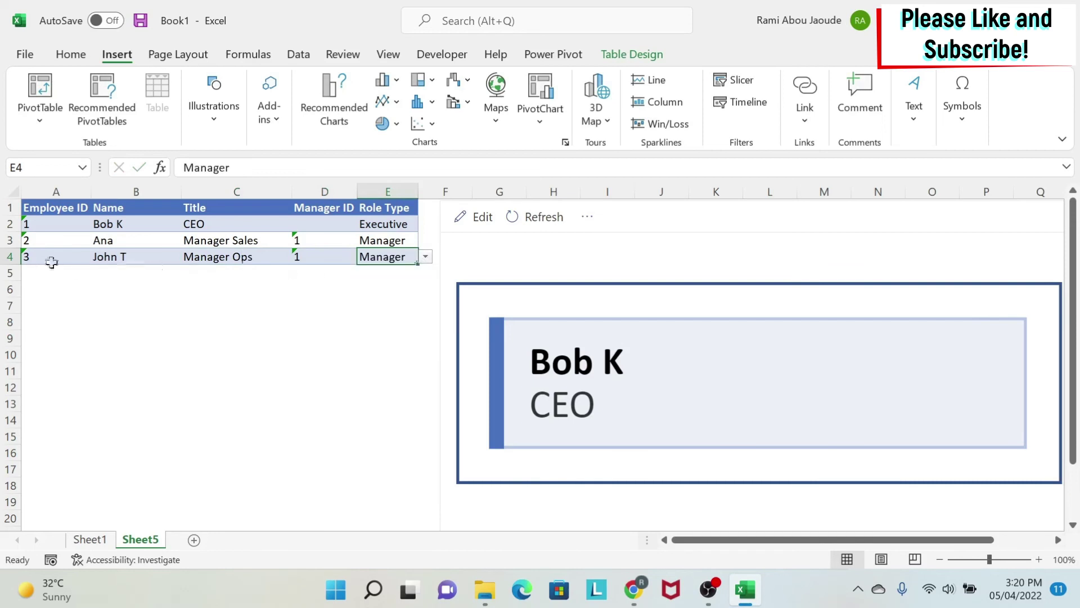
pyautogui.click(39, 271)
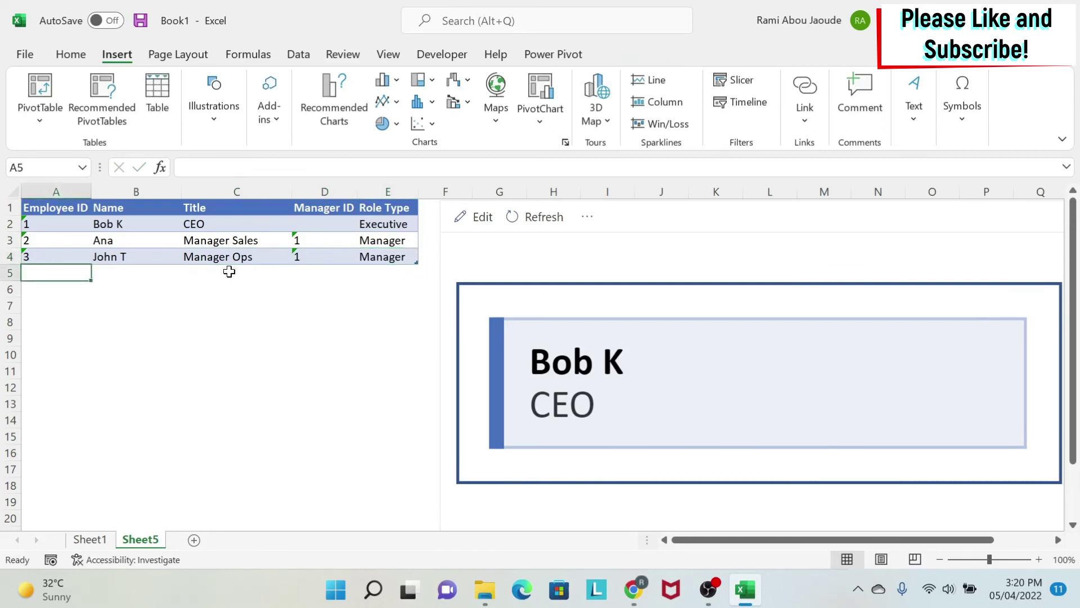
# Add row 5 as a vacant position: ID 4, title Trainee Ops, manager ID 3, role type Vacancy
pyautogui.write('4')
pyautogui.press('Tab')
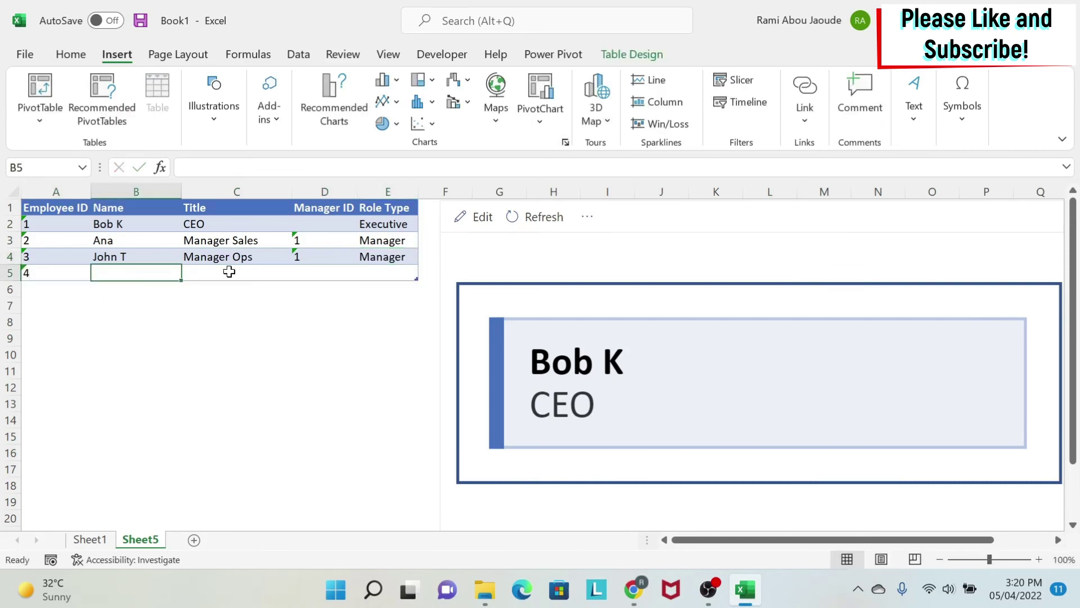
pyautogui.click(229, 272)
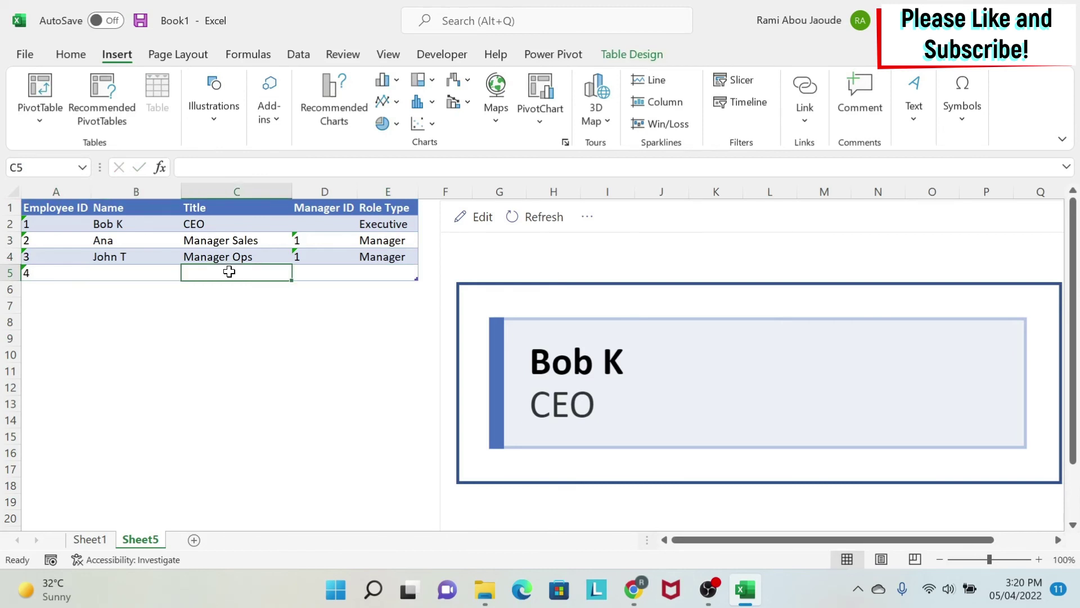
pyautogui.write('Trainee')
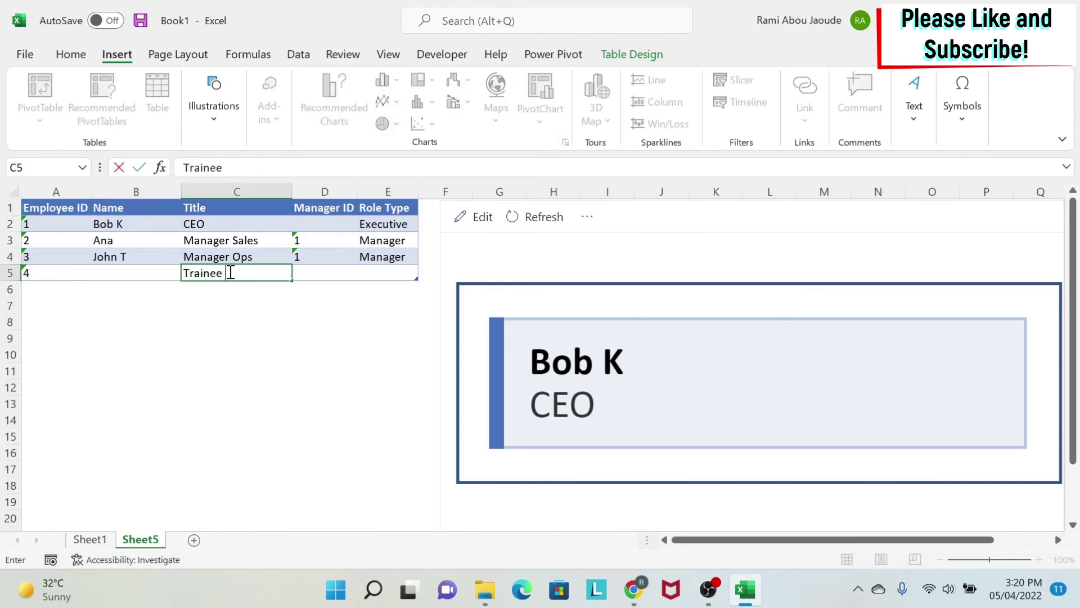
pyautogui.write('ps')
pyautogui.press('Tab')
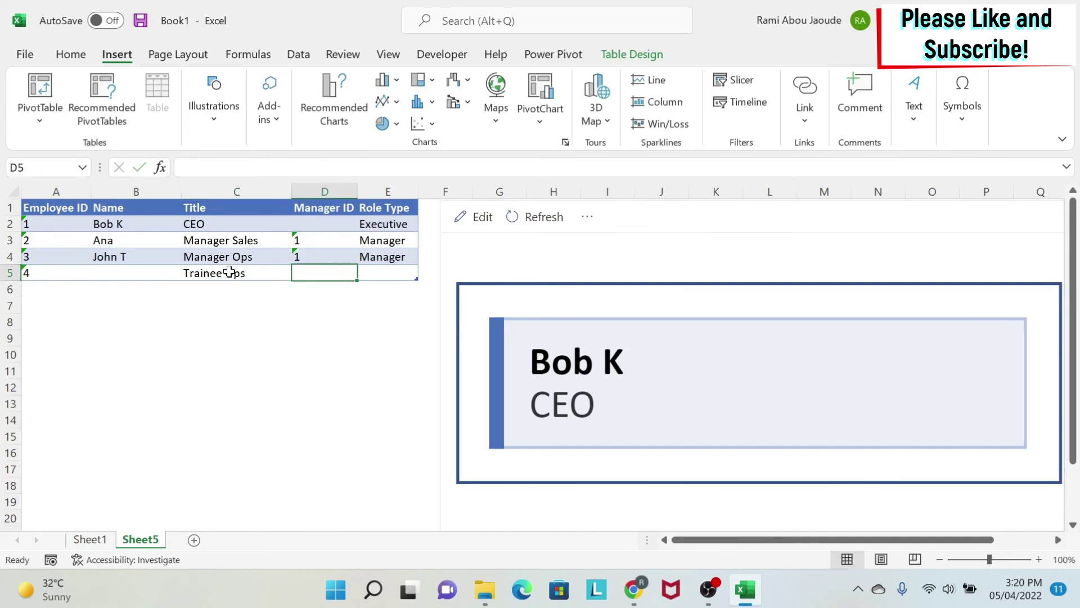
pyautogui.click(229, 272)
pyautogui.press('Right')
pyautogui.write('3')
pyautogui.press('Tab')
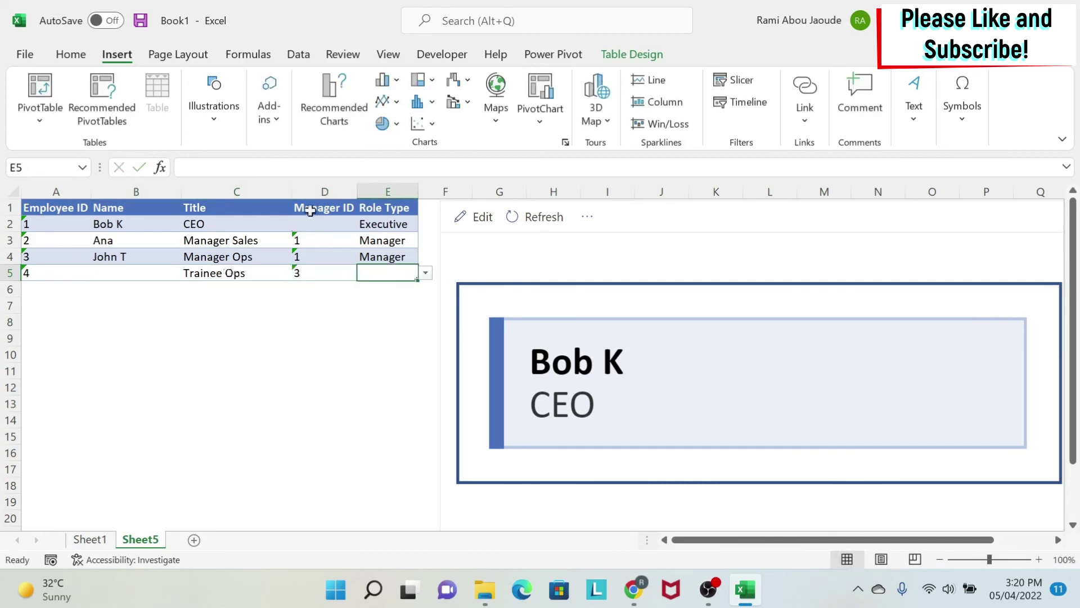
pyautogui.click(425, 273)
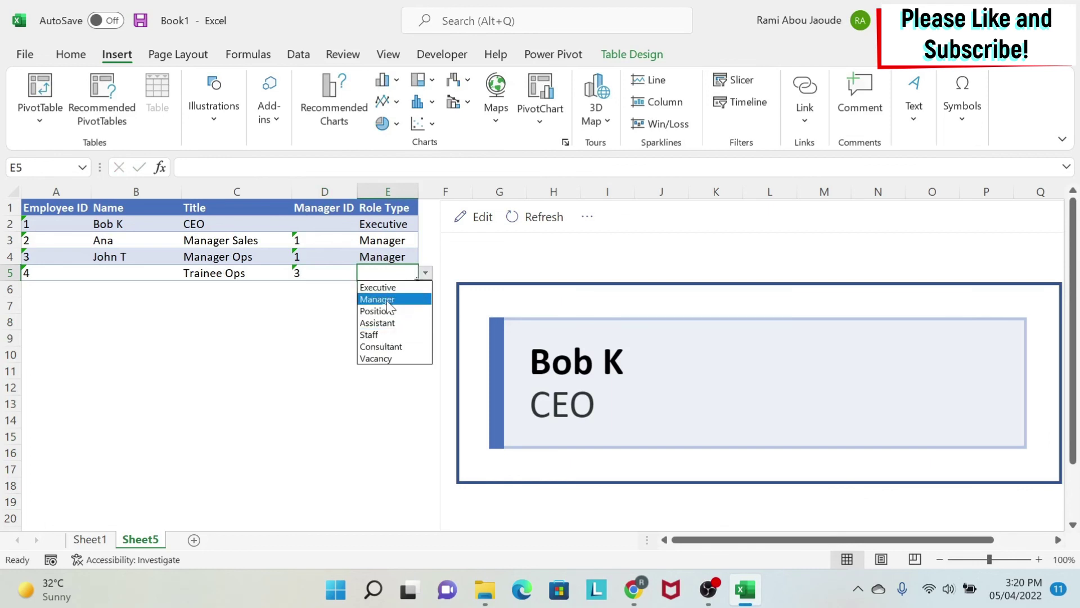
pyautogui.click(406, 359)
# Add row 6: ID 5, the employee's name, copied title Trainee Ops, manager ID 3
pyautogui.click(74, 290)
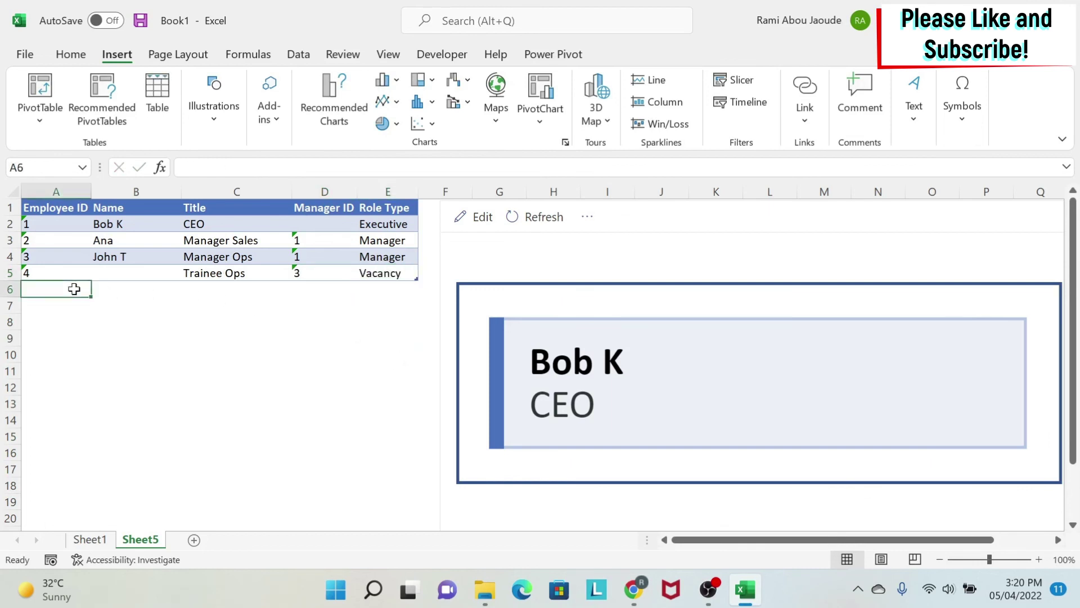
pyautogui.write('5')
pyautogui.press('Tab')
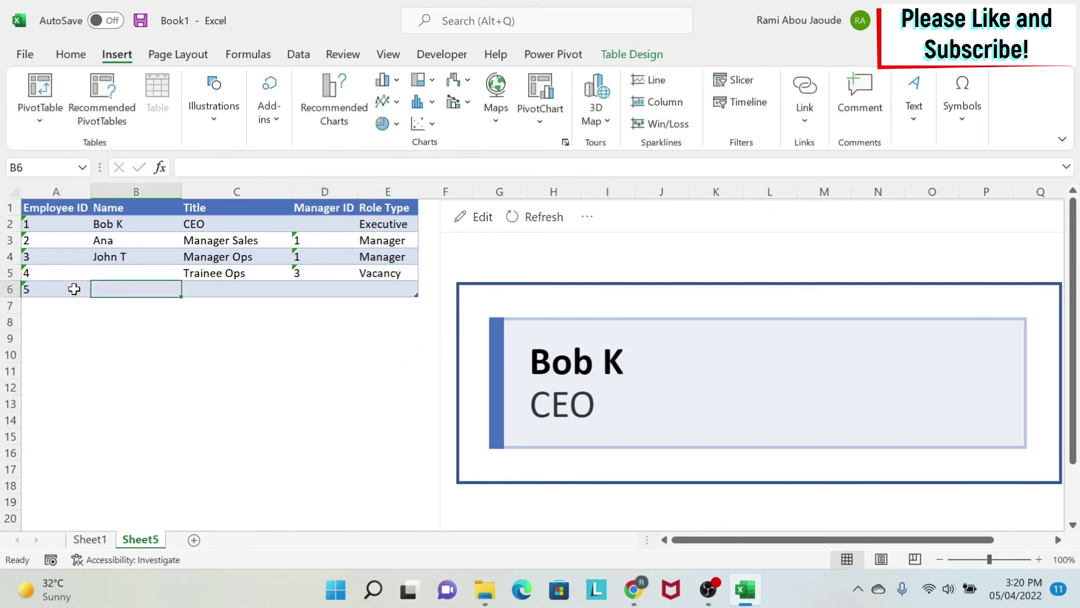
pyautogui.write('Martina')
pyautogui.press('Tab')
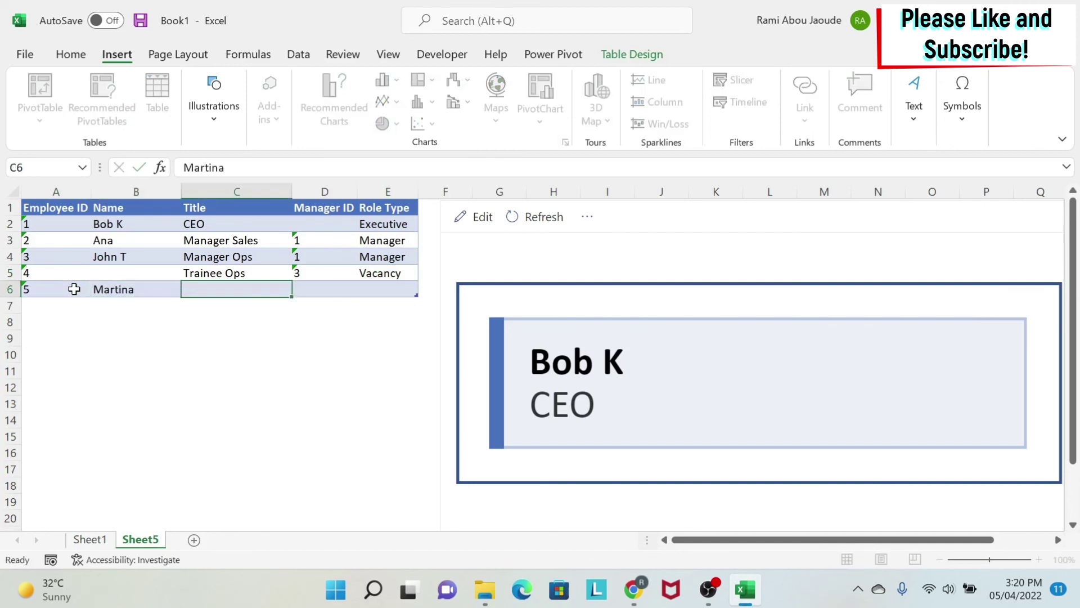
pyautogui.press('Up')
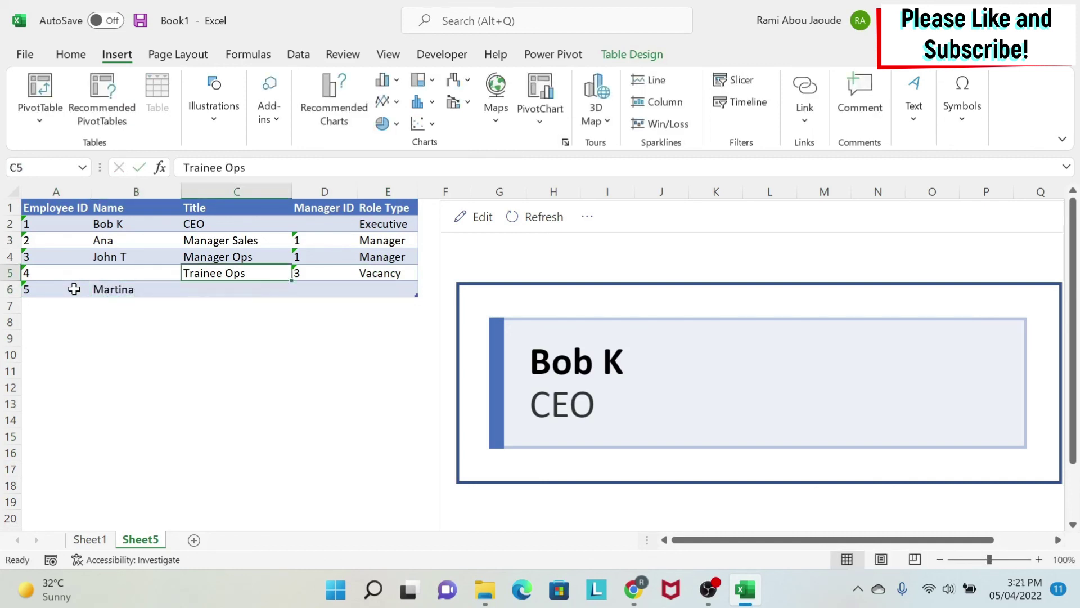
pyautogui.hotkey('ctrl', 'c')
pyautogui.press('Down')
pyautogui.hotkey('ctrl', 'v')
pyautogui.press('Right')
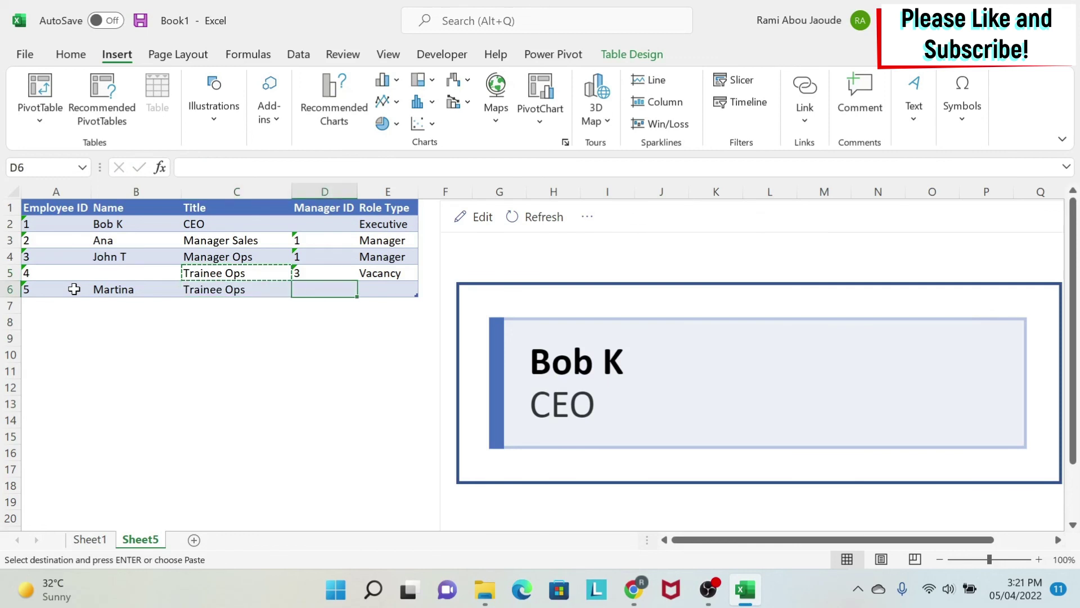
pyautogui.write('3')
pyautogui.press('Tab')
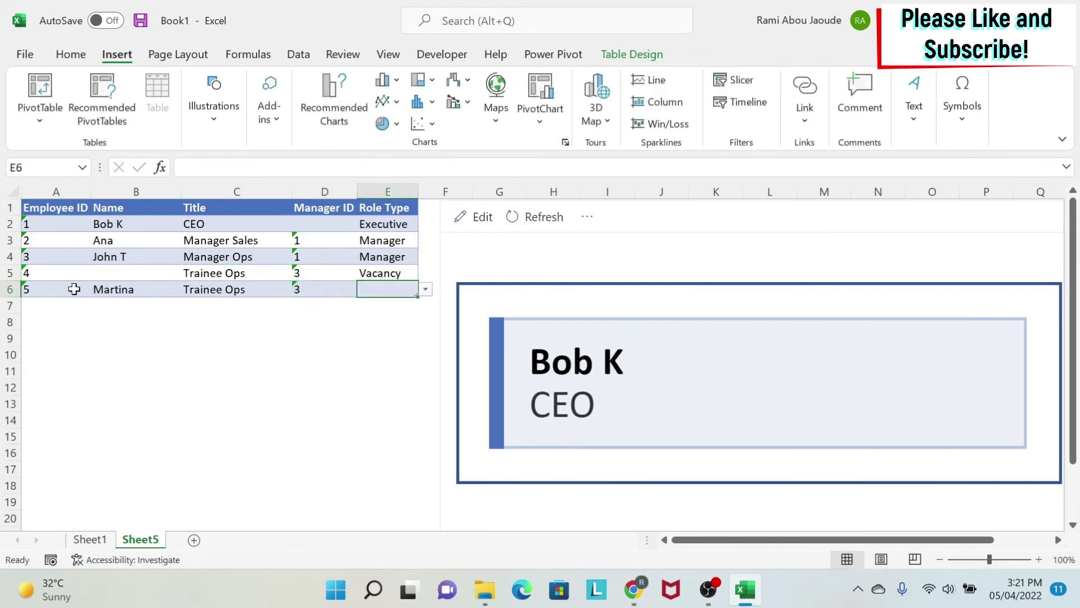
pyautogui.click(424, 289)
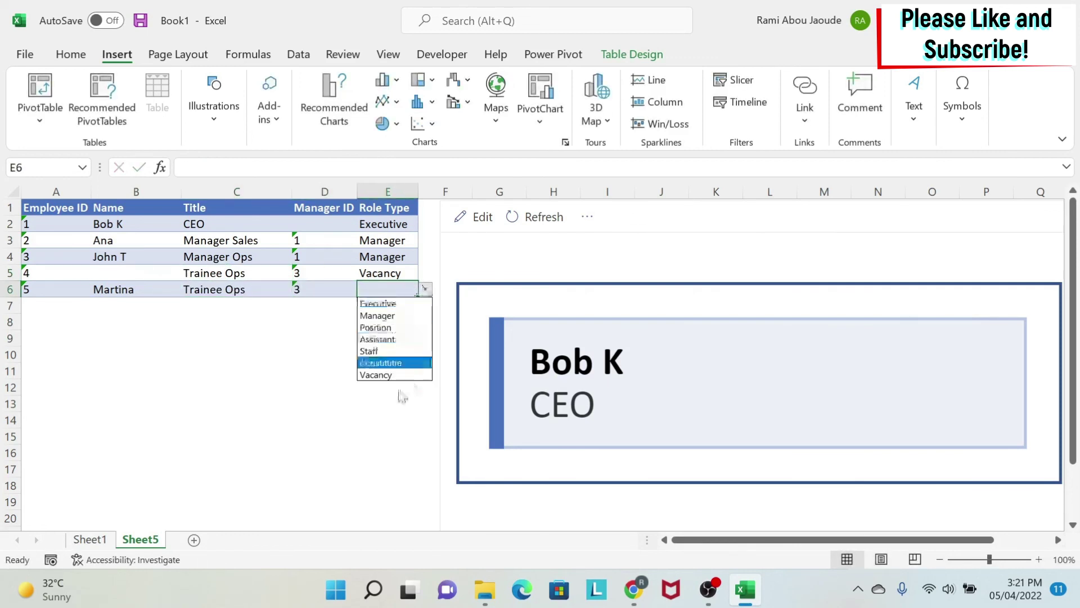
# Set row 6's role type to Consultant and refresh the Visio org chart from the table
pyautogui.click(404, 362)
pyautogui.click(350, 400)
pyautogui.click(526, 218)
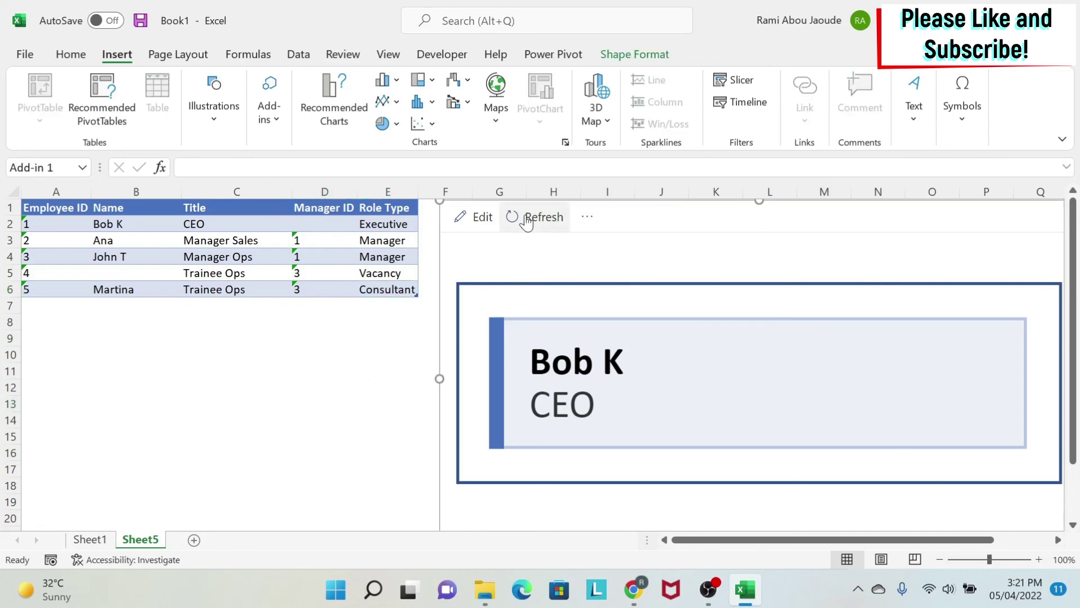
pyautogui.click(527, 221)
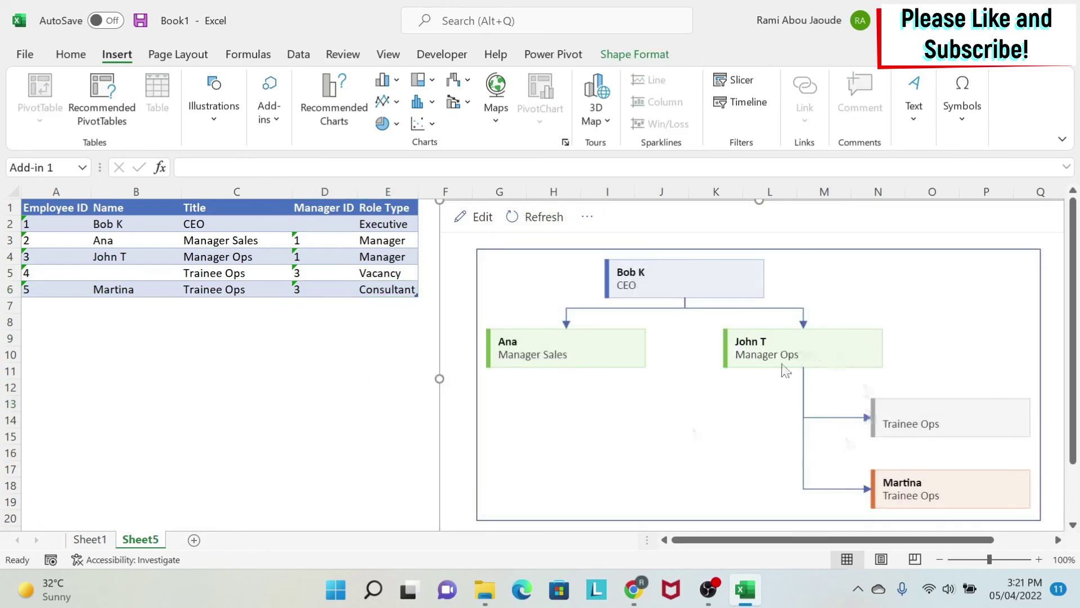